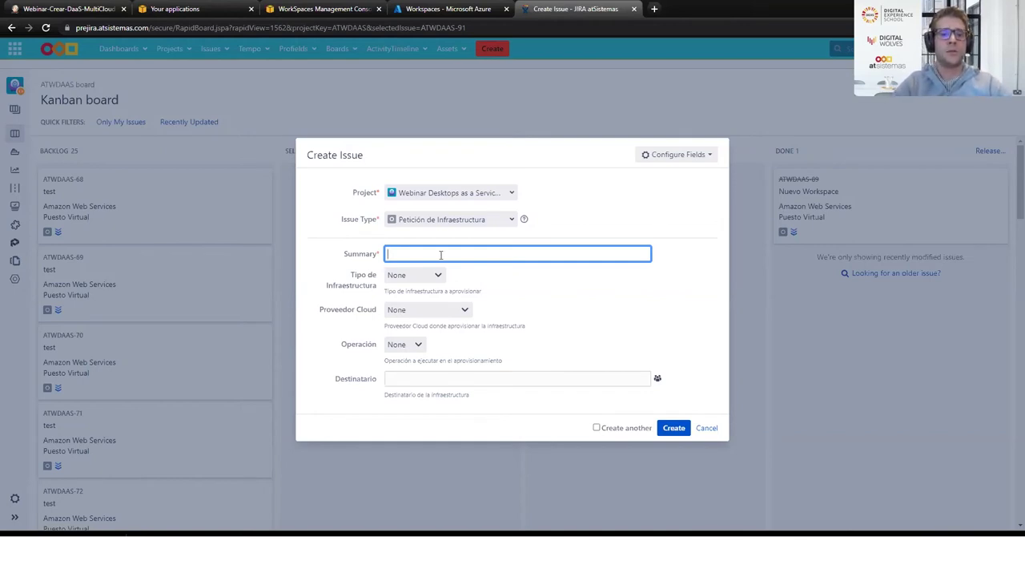
Enter a summary for the target user and set Puesto Virtual, Amazon Web Services, operation Crear
text(Creación para )
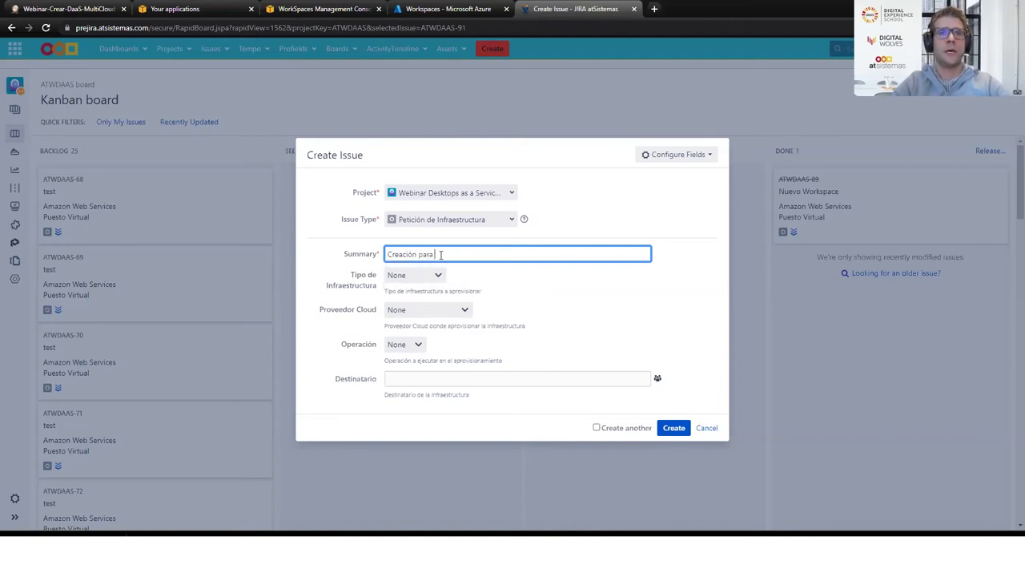
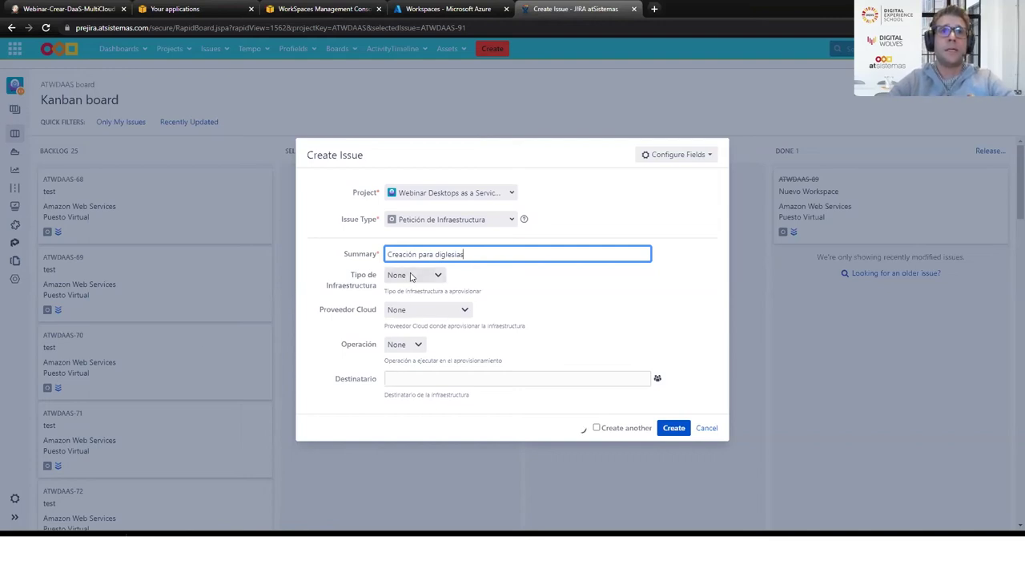
click(411, 276)
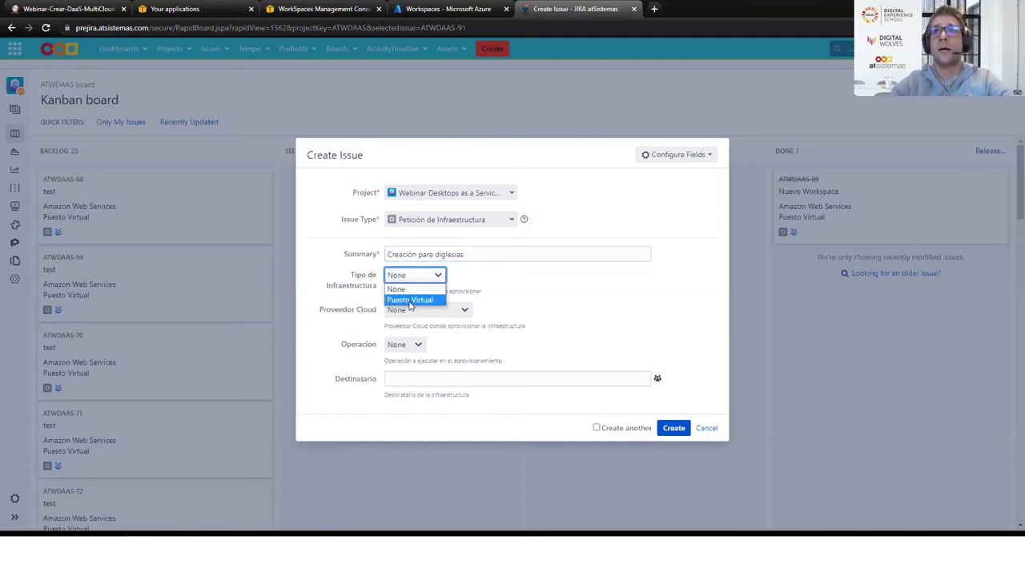
click(410, 301)
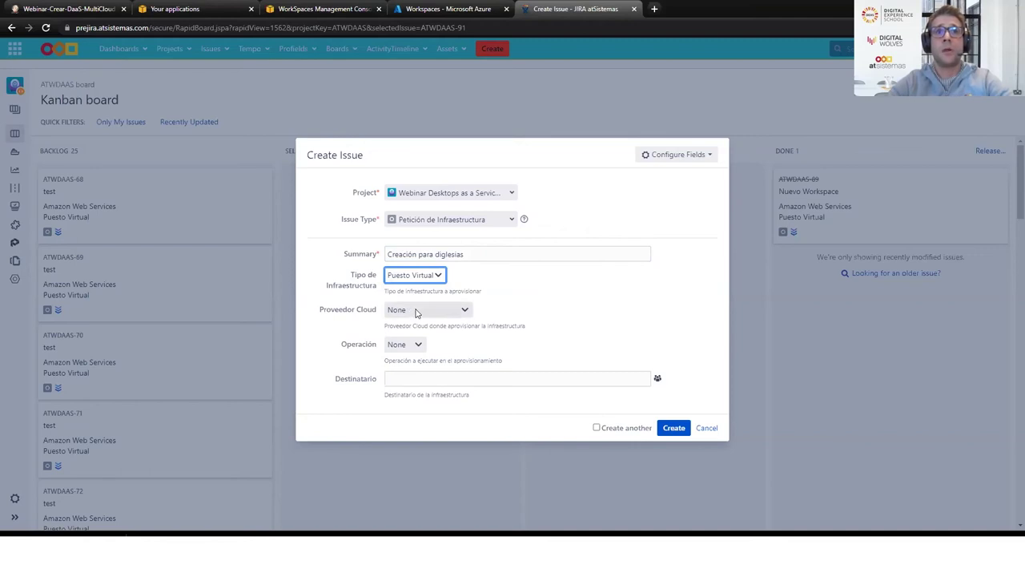
click(415, 312)
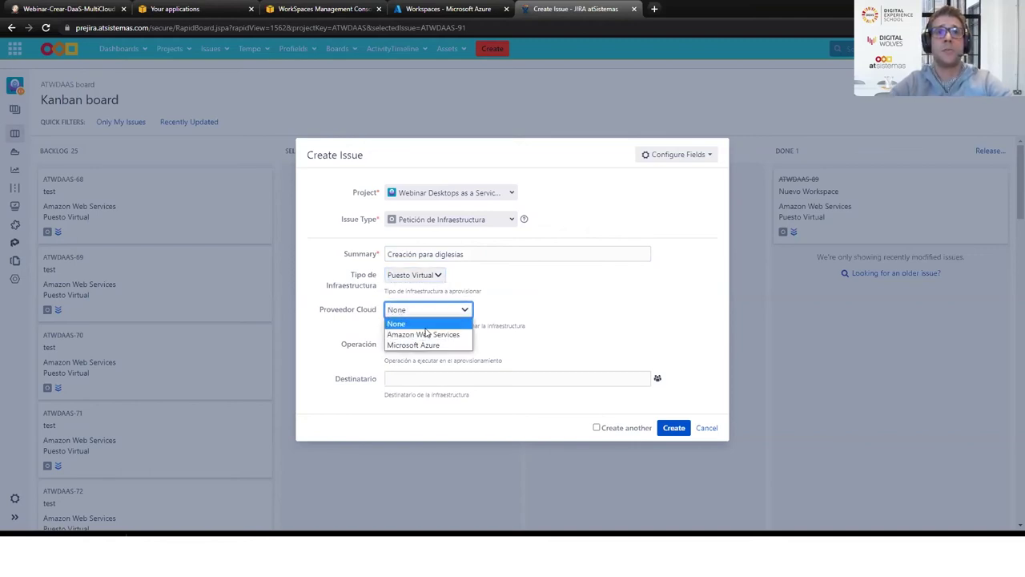
click(426, 335)
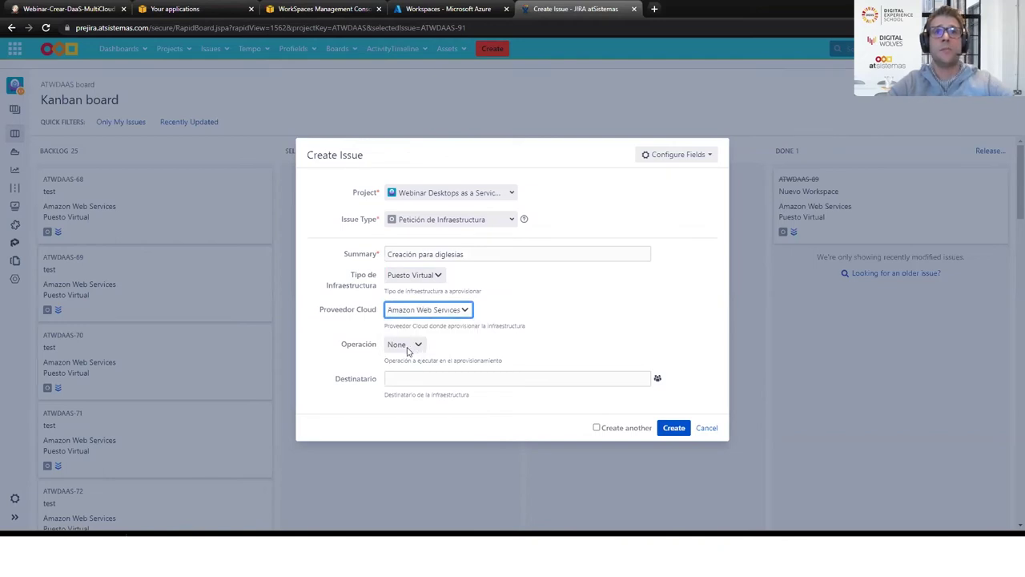
click(405, 349)
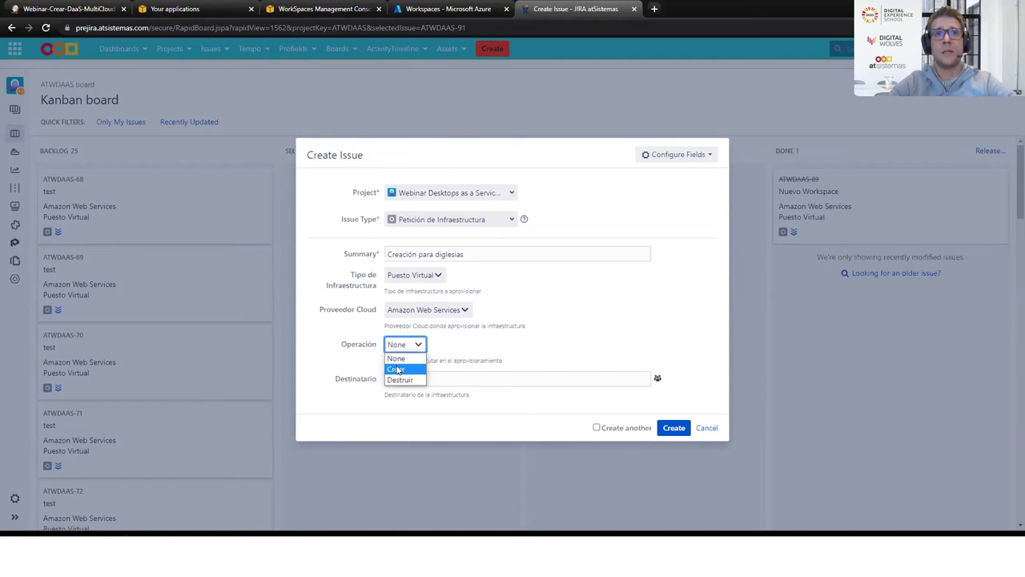
click(397, 370)
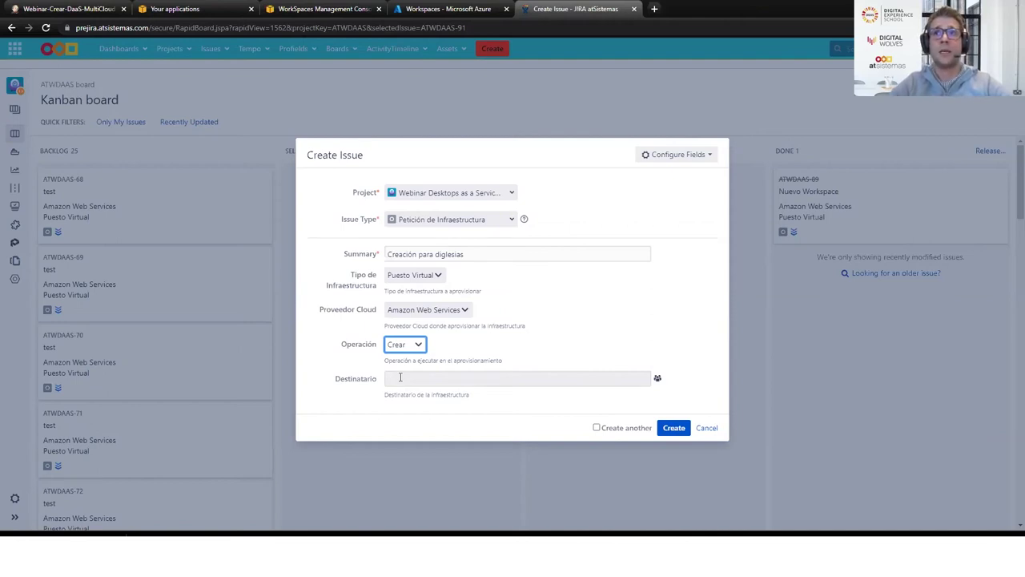
Choose the target user as Destinatario and create the infrastructure request
click(400, 377)
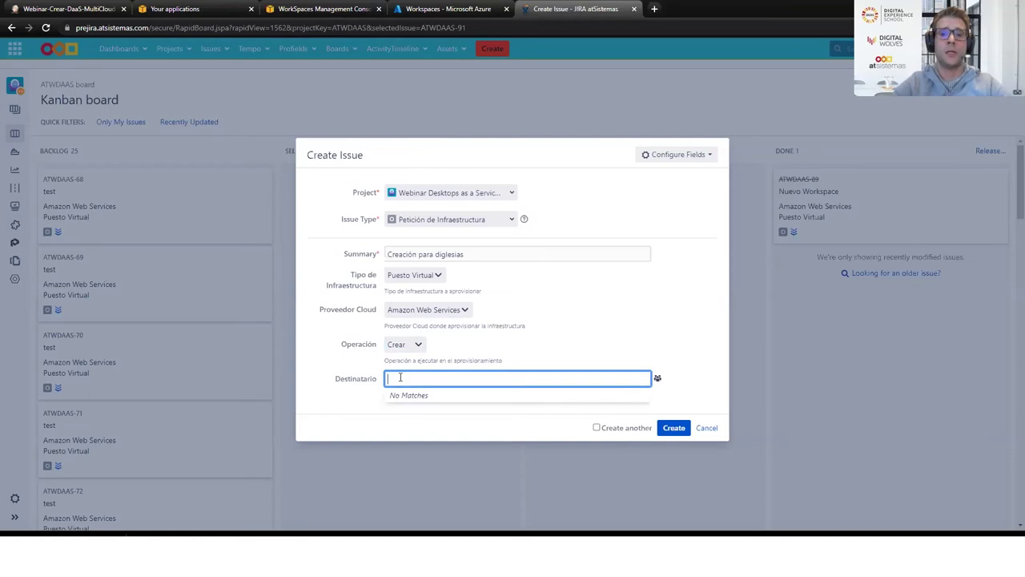
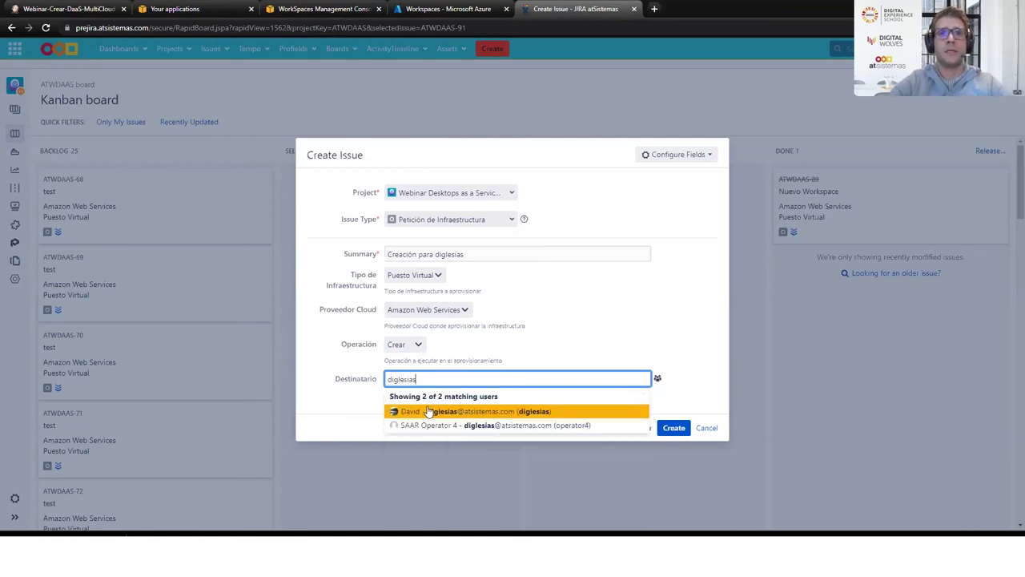
click(430, 411)
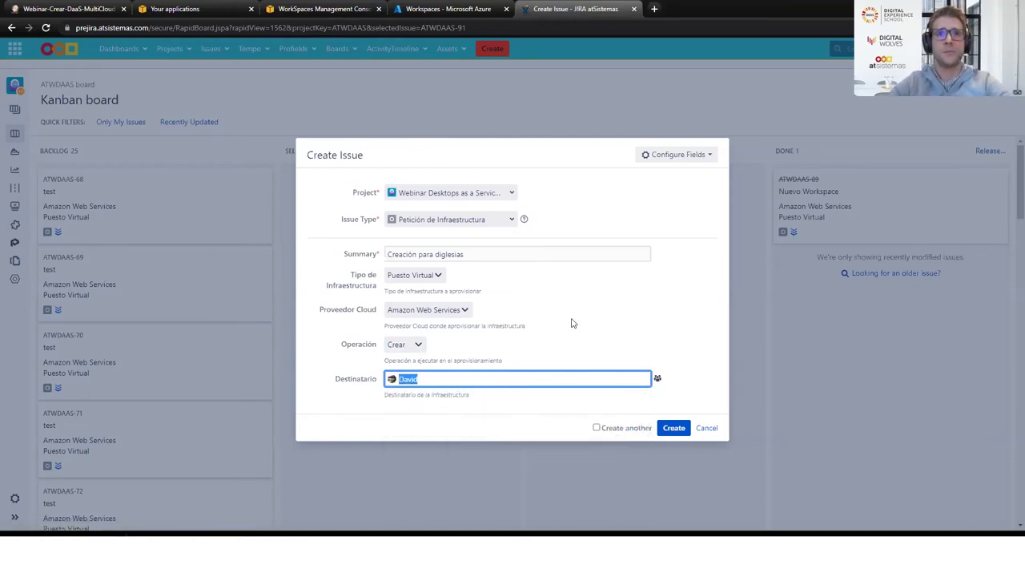
click(667, 428)
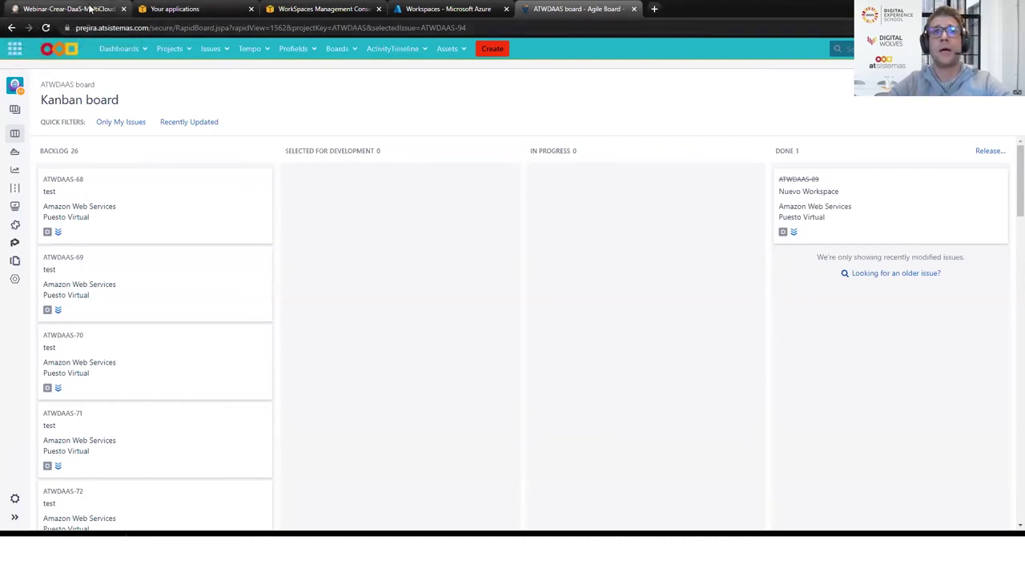
click(91, 9)
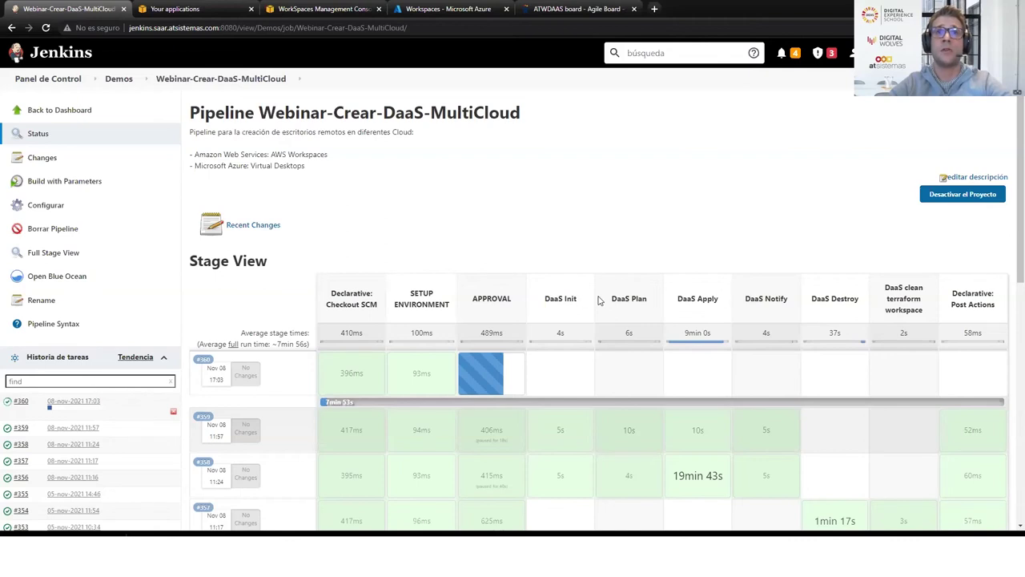
Check build #360 paused at APPROVAL, then view the DaaS creation request email full screen
mouse_move(486, 376)
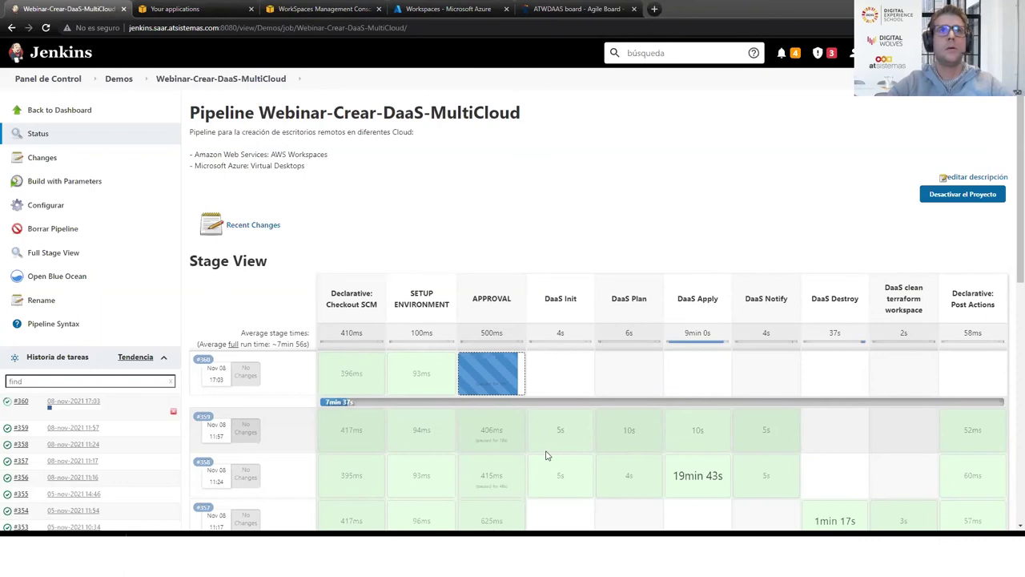
key(alt+Tab)
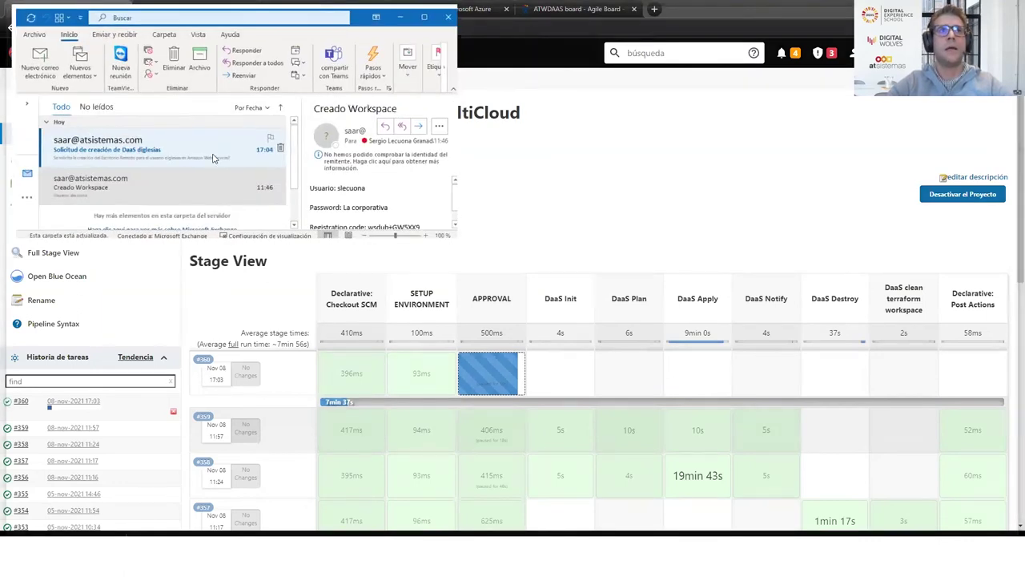
click(213, 158)
key(super+Up)
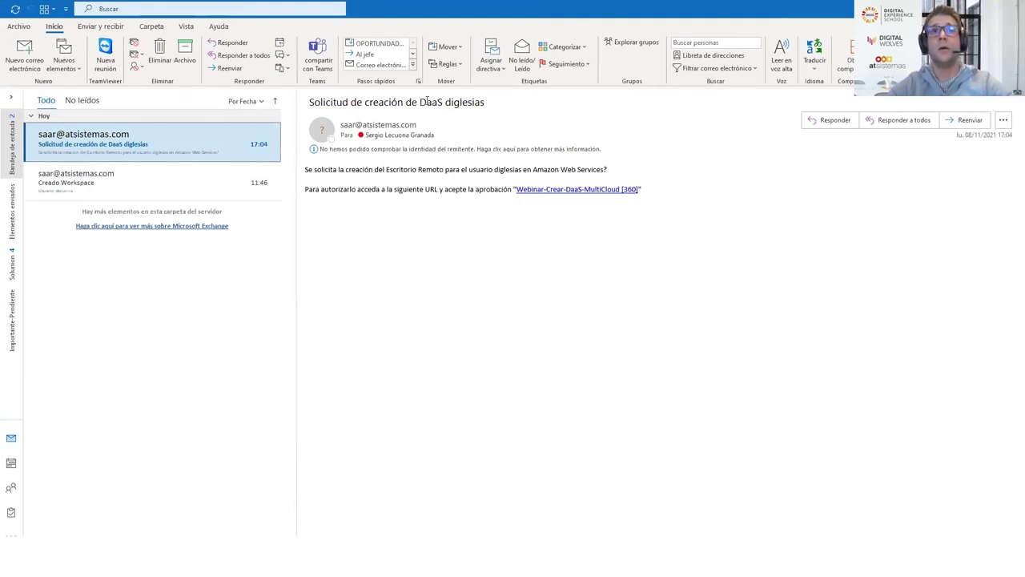
Read the DaaS request's provider and username, then follow the Webinar-Crear-DaaS-MultiCloud [360] link
drag(484, 103, 379, 103)
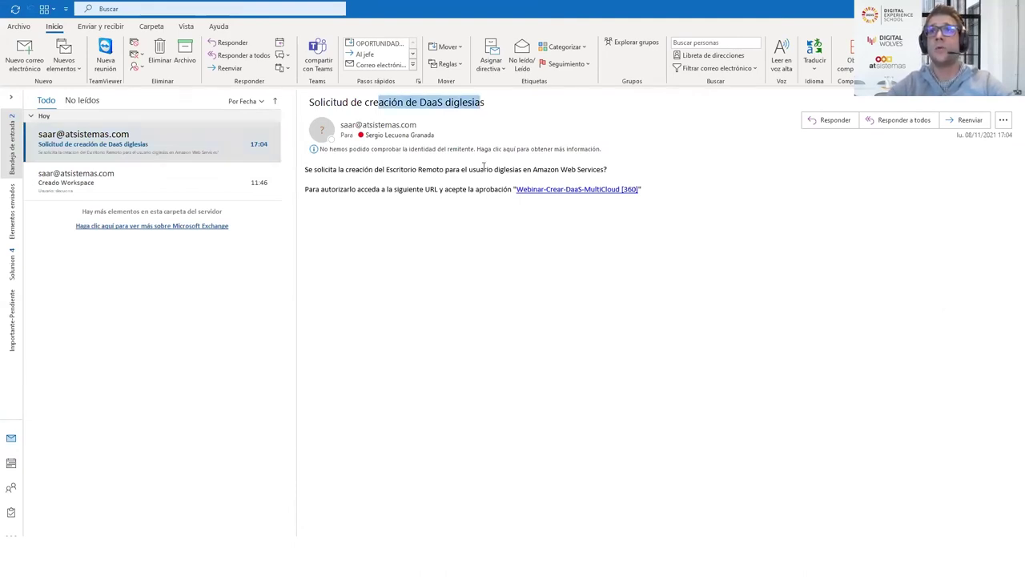
drag(523, 170, 645, 178)
double_click(508, 171)
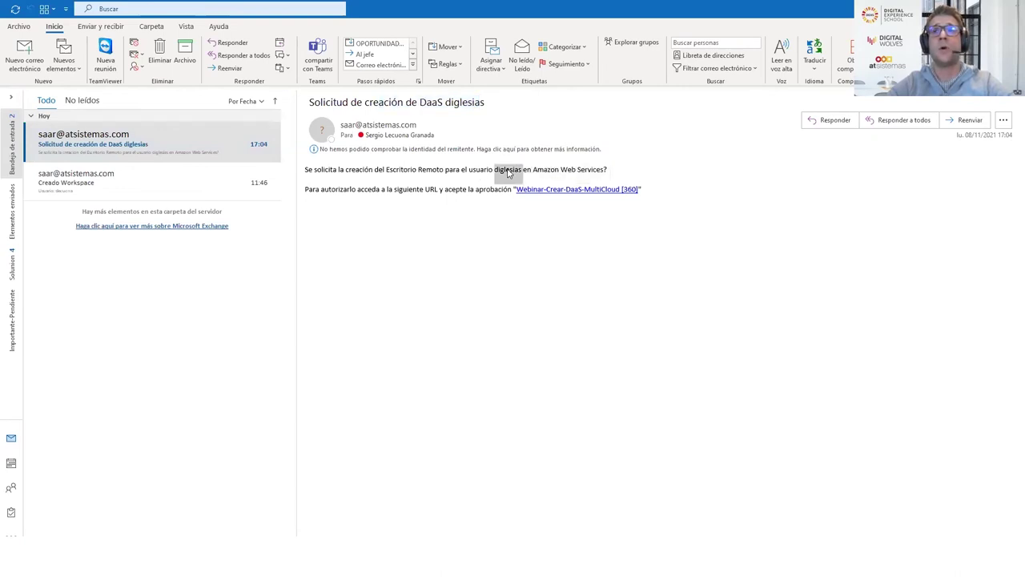
click(543, 190)
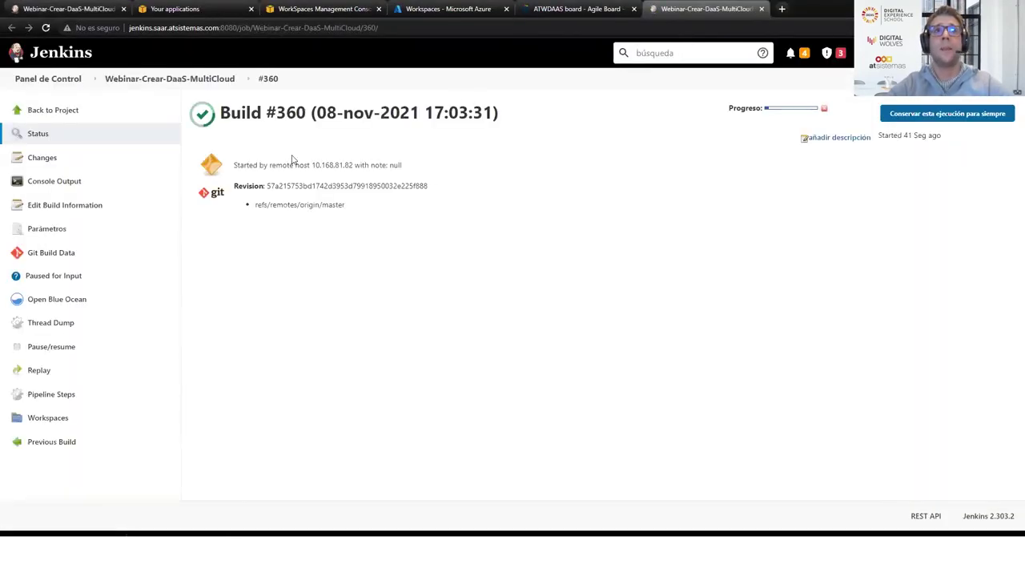
Approve build #360's paused input with Proceed so the remote desktop provisioning starts
click(54, 276)
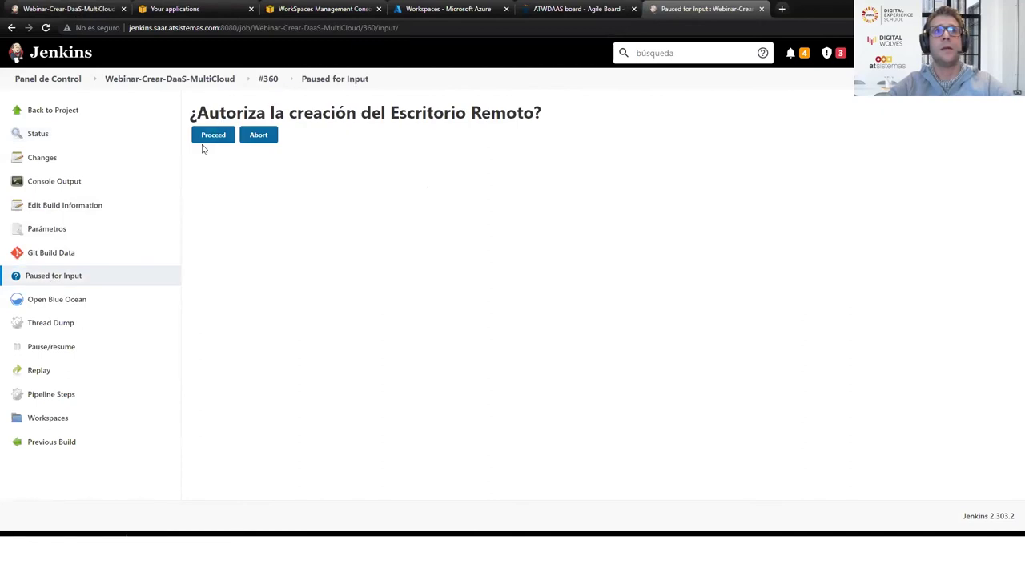
click(222, 135)
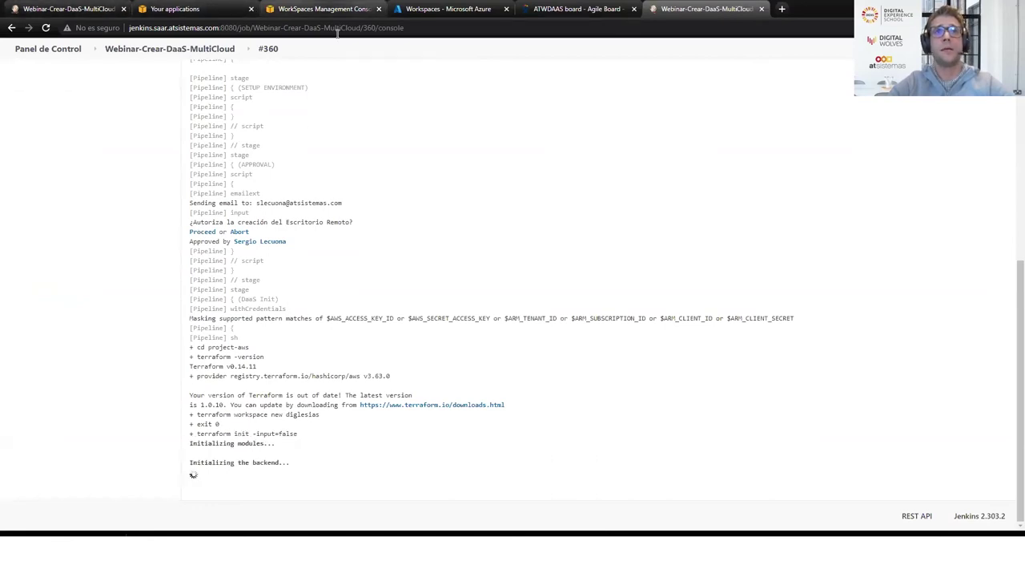
click(321, 9)
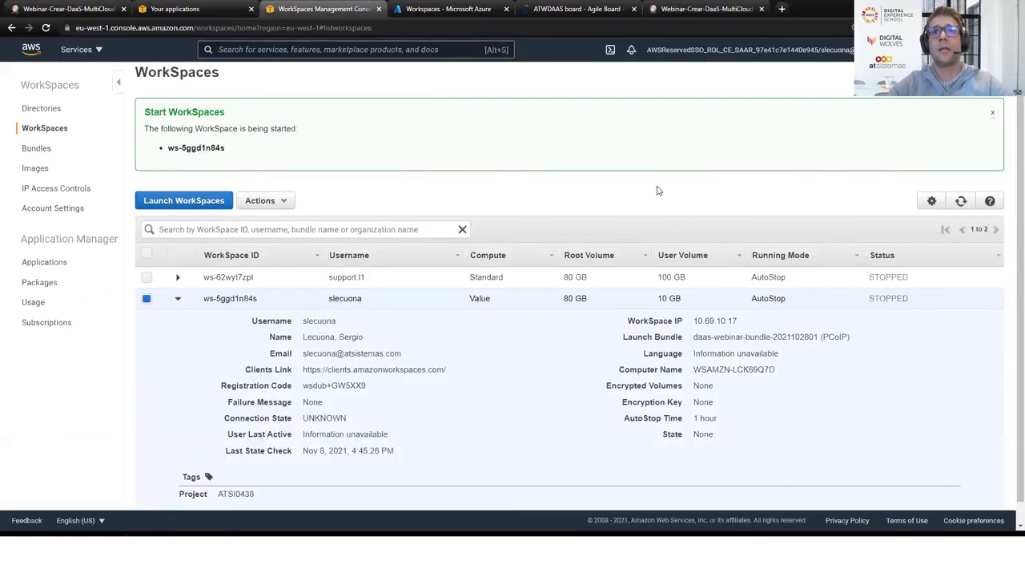
Collapse the expanded workspace row and reload the list to reveal the new PENDING workspace
click(179, 299)
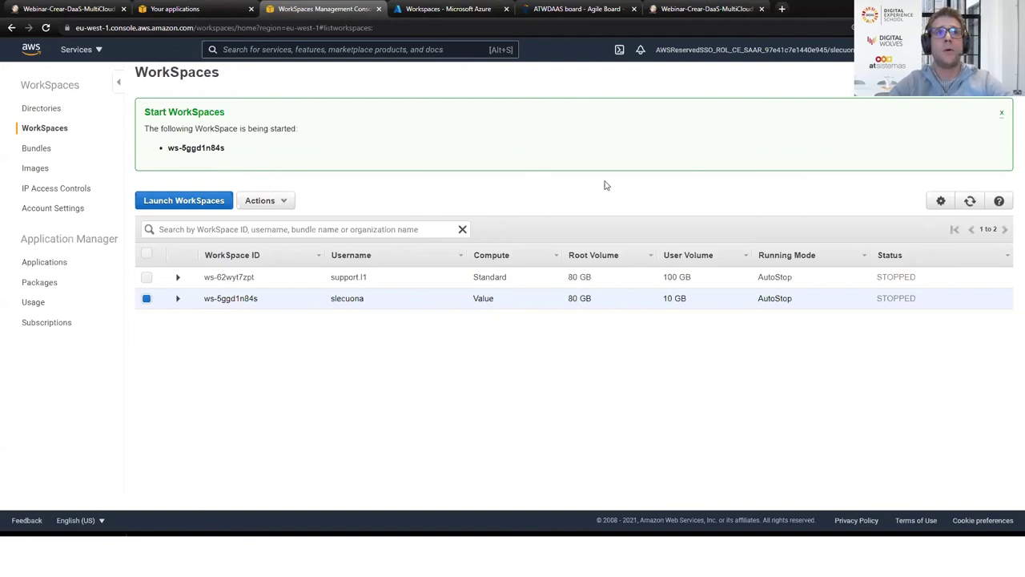
click(234, 28)
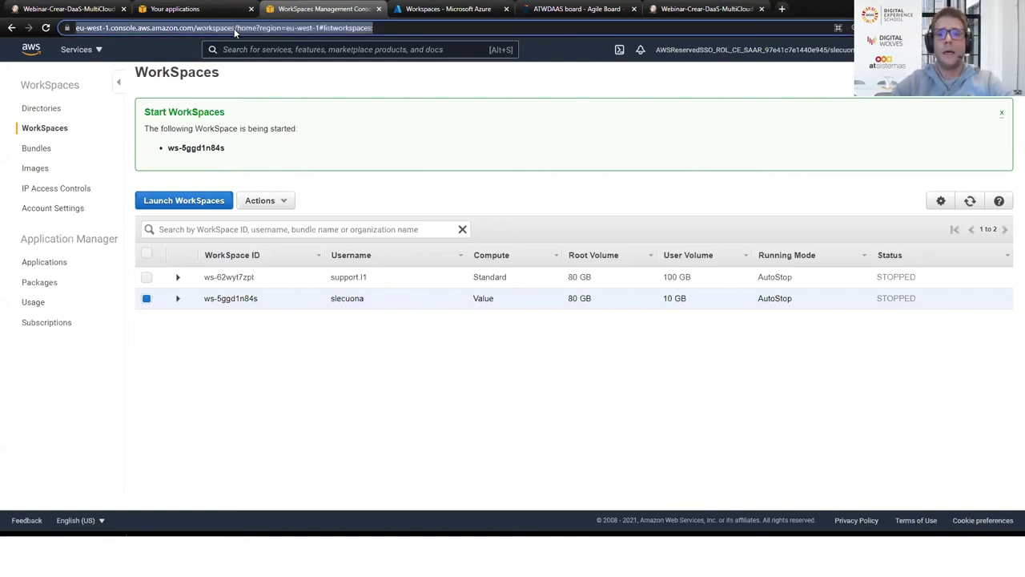
key(Return)
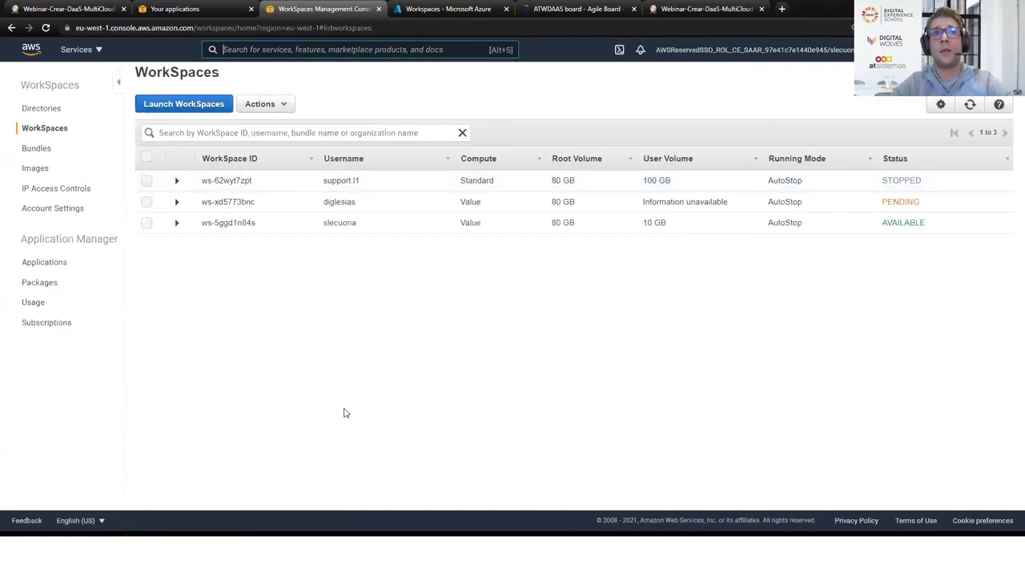
Inspect pending workspace ws-xd5773bnc's row and details, then go back to Outlook
drag(351, 201, 757, 201)
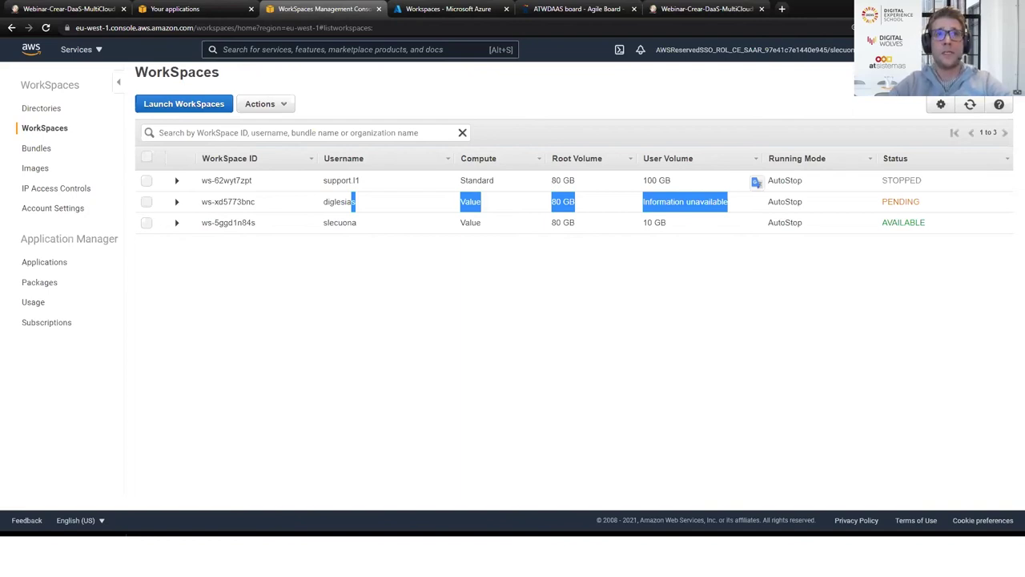
click(177, 201)
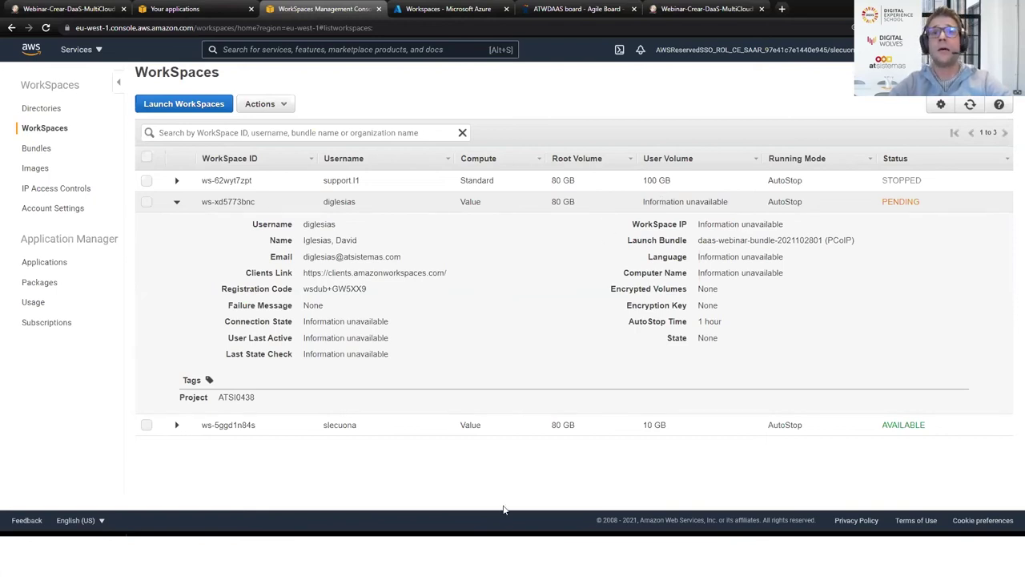
click(175, 202)
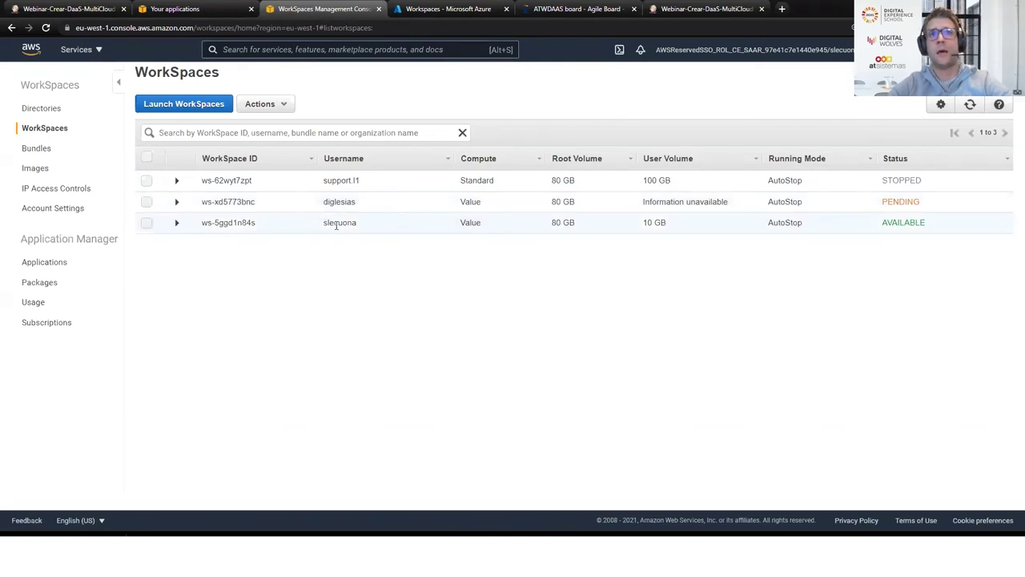
double_click(335, 226)
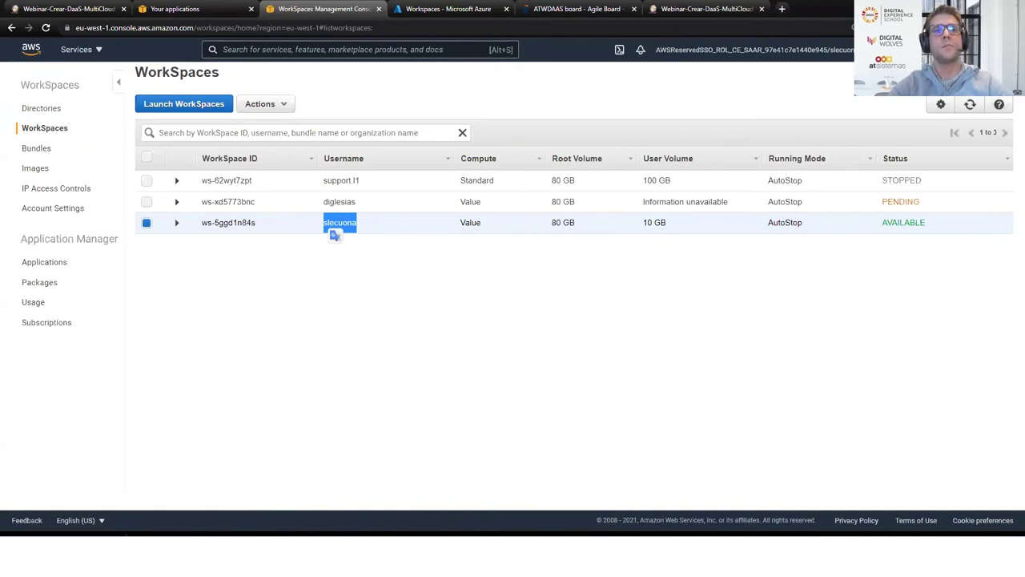
key(alt+Tab)
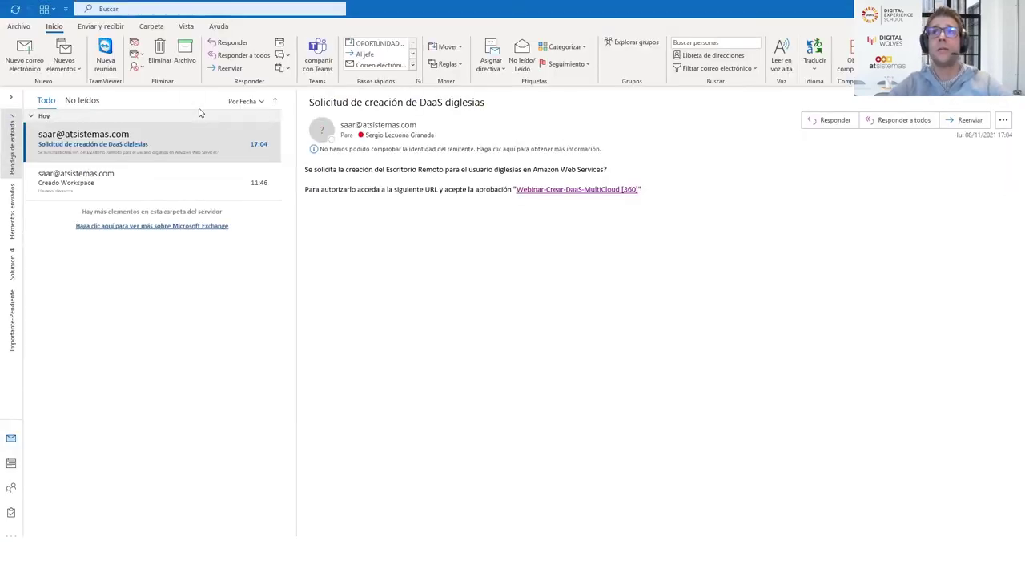
Open the Creado Workspace email and select its registration code and username
click(115, 182)
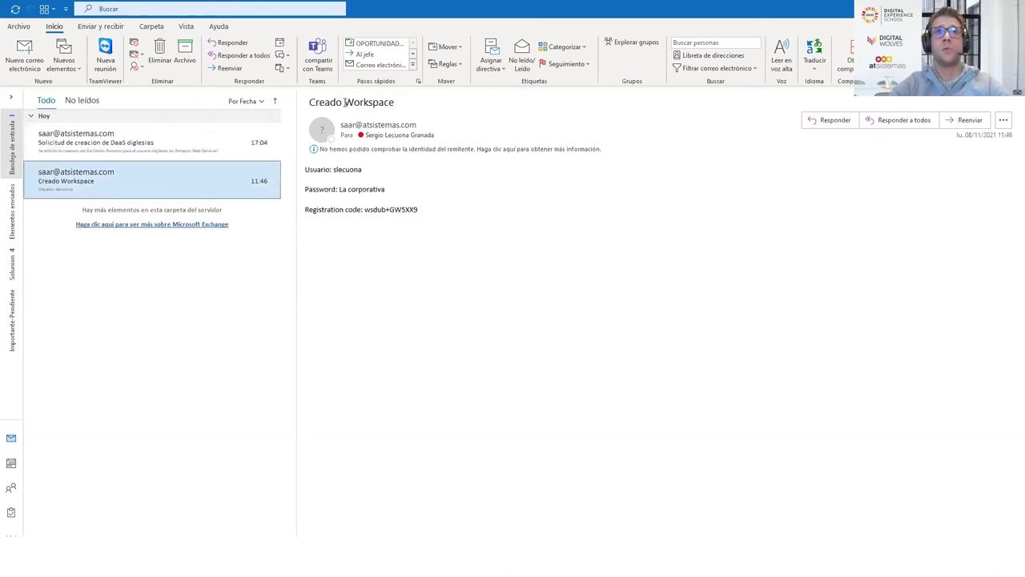
drag(336, 103, 397, 103)
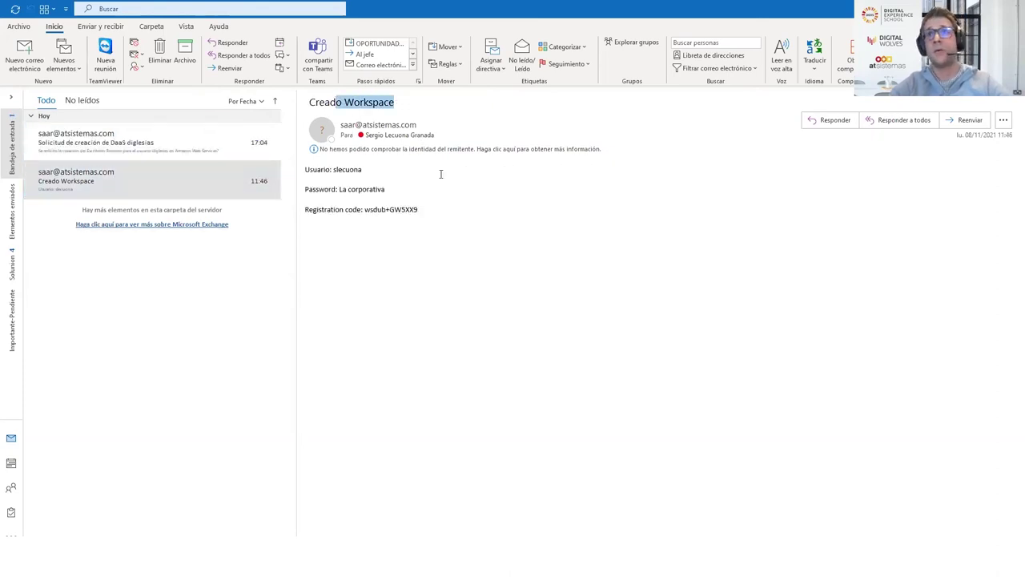
click(418, 228)
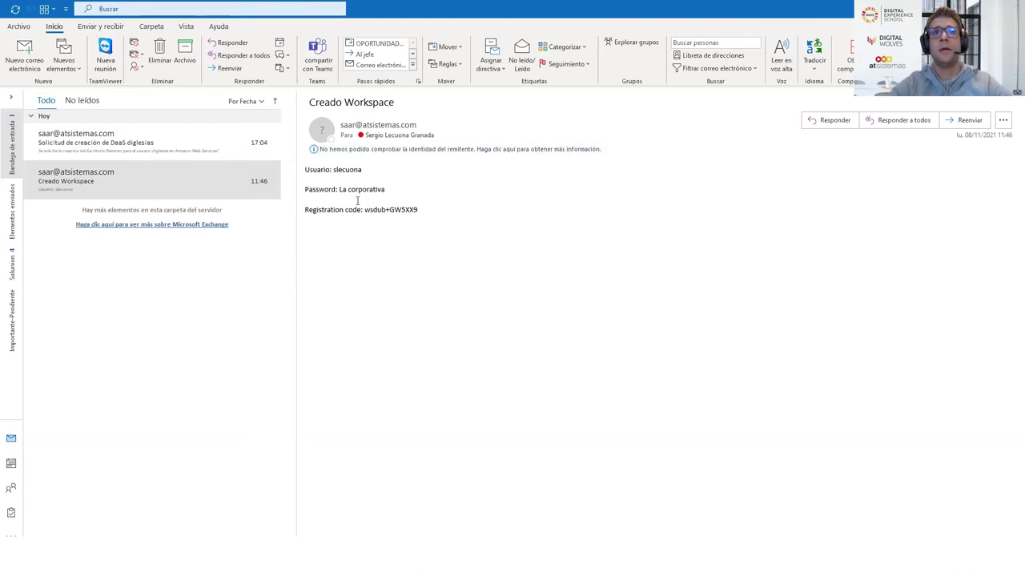
double_click(396, 210)
key(ctrl+c)
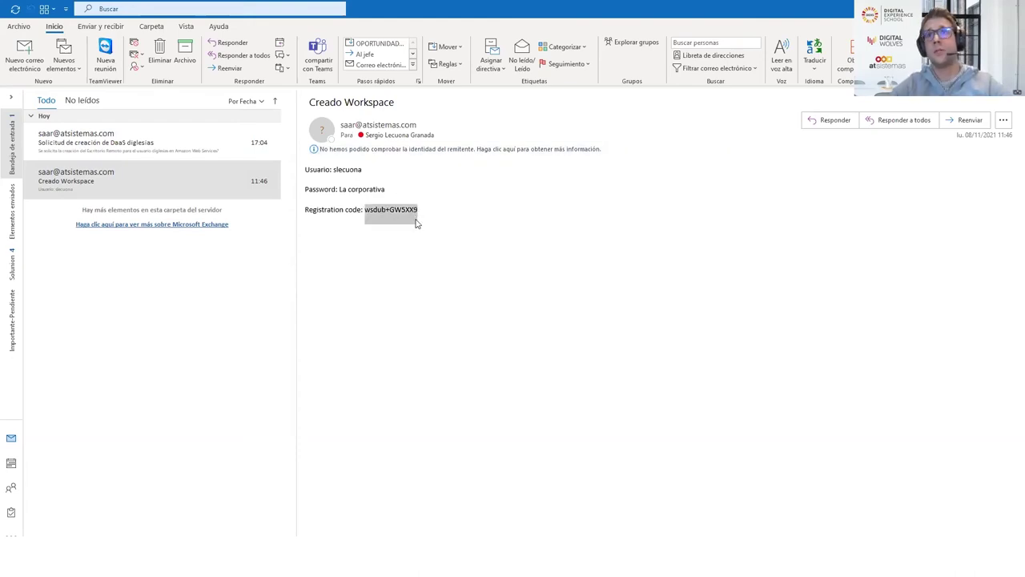
double_click(348, 170)
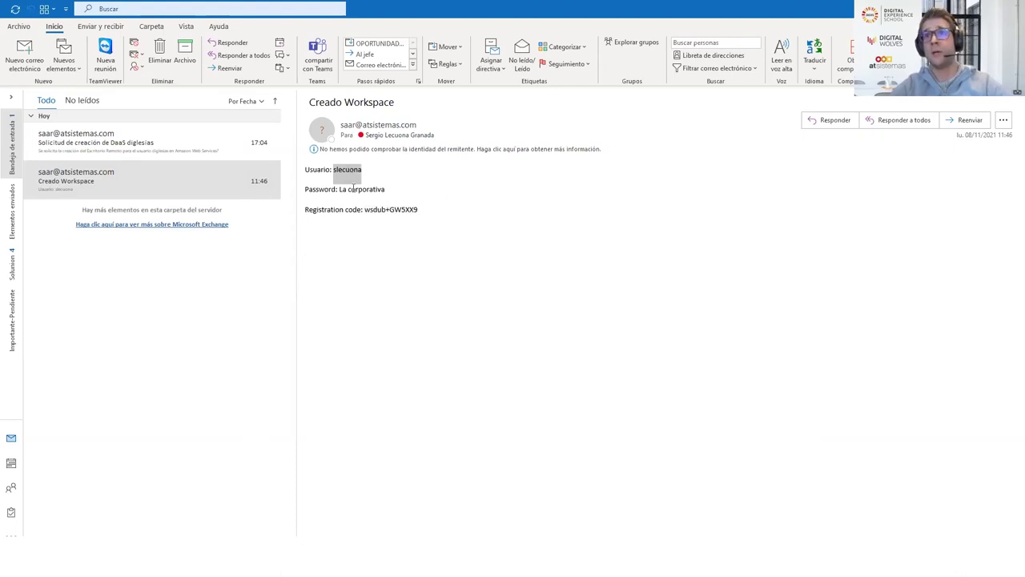
Register the WorkSpaces client with the registration code pasted from the email
key(alt+Tab)
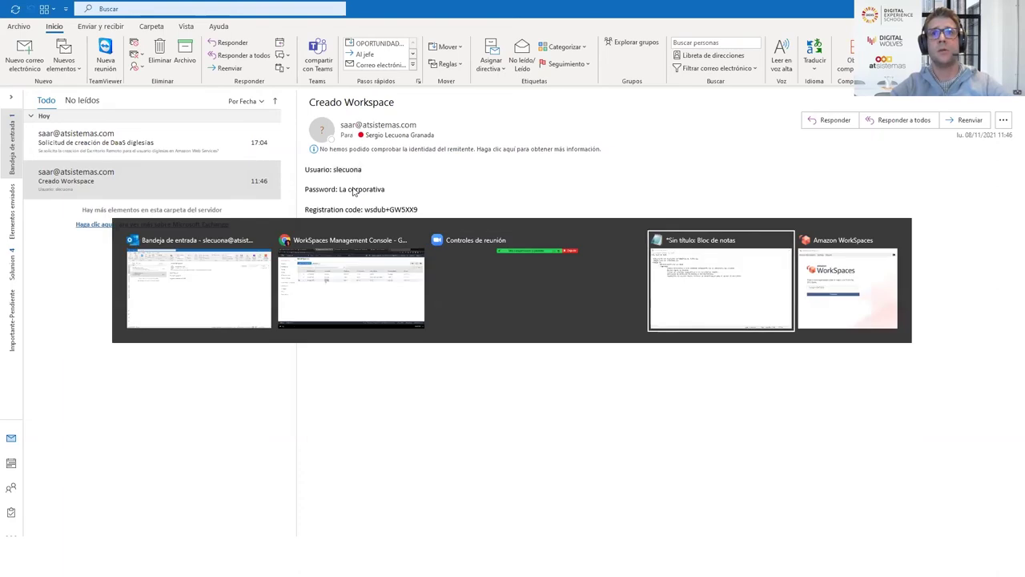
click(255, 240)
key(ctrl+a)
key(ctrl+v)
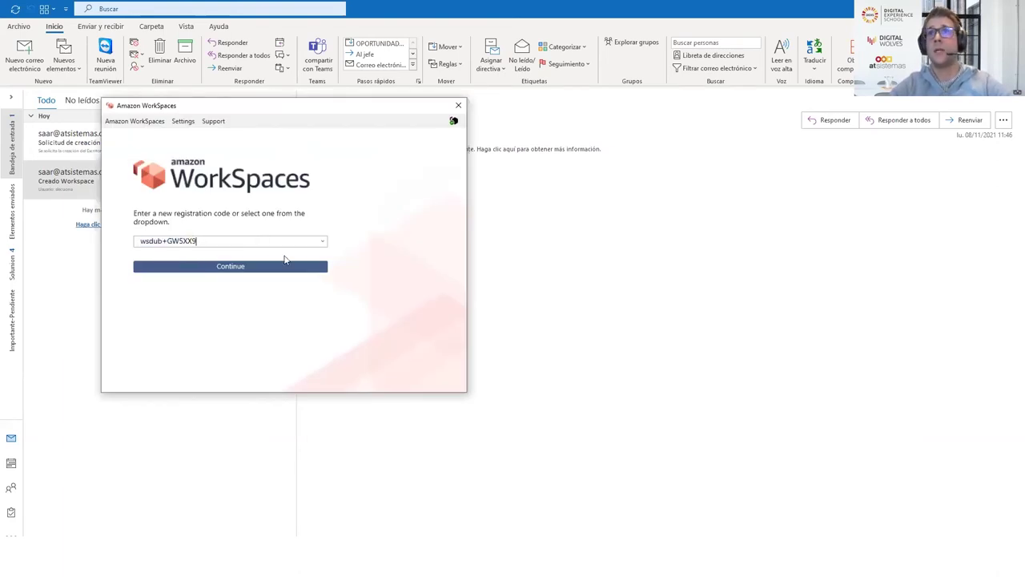
click(247, 268)
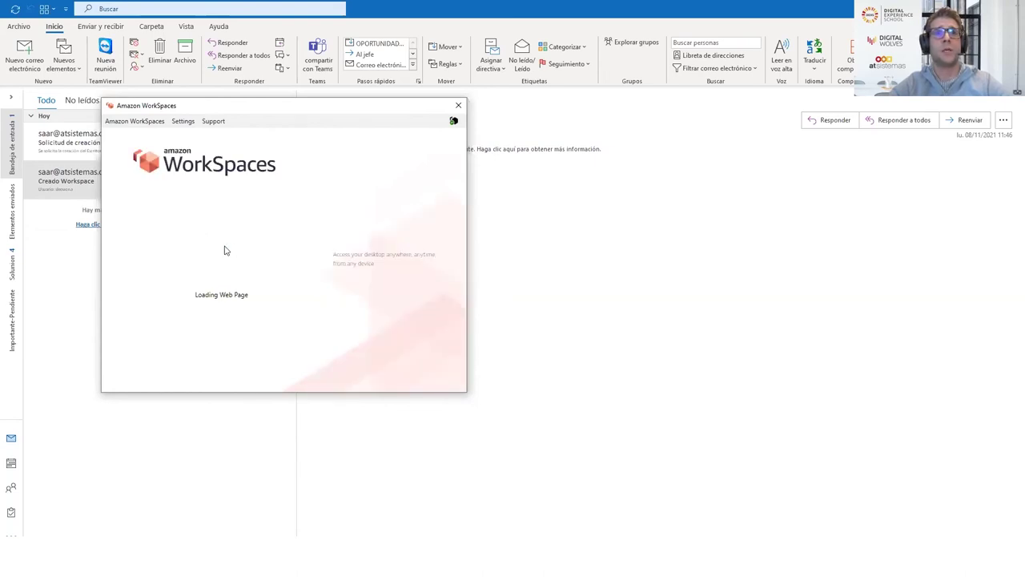
Sign in to the workspace with the user's username and password
click(219, 230)
key(Tab)
text(************)
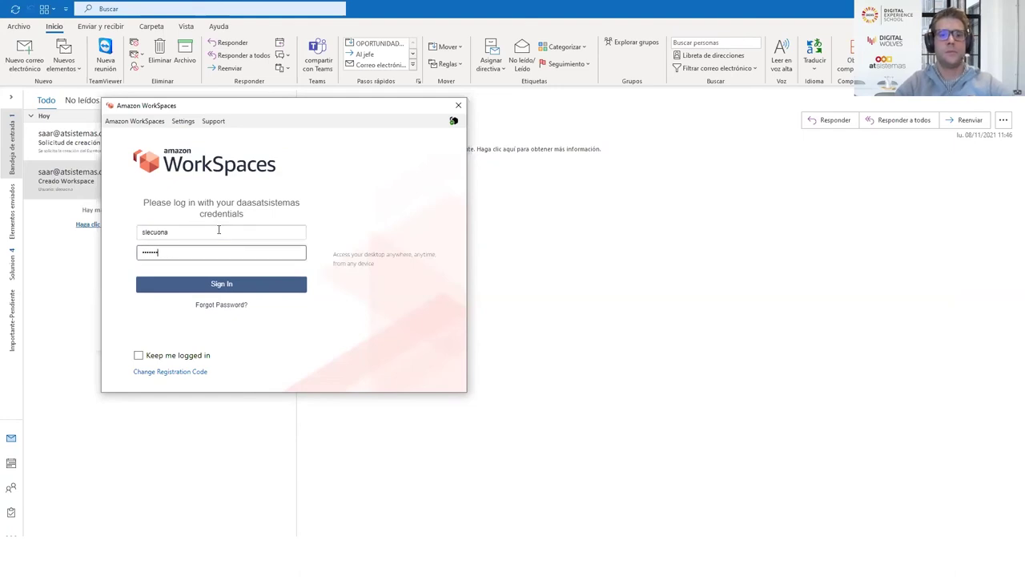
text(*)
key(Return)
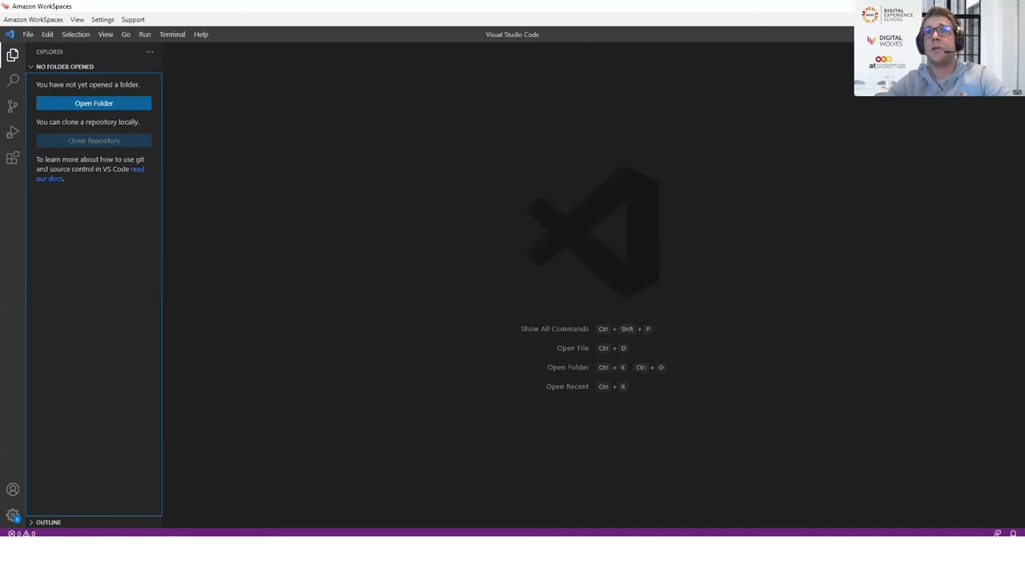
Close Visual Studio Code on the remote desktop and return to the Creado Workspace email
click(1008, 33)
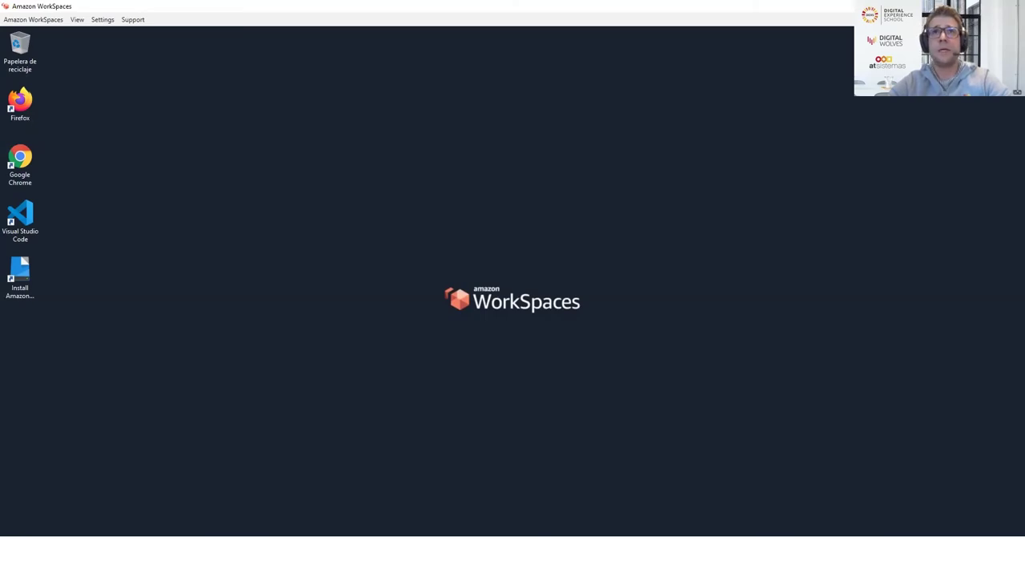
key(alt+Tab)
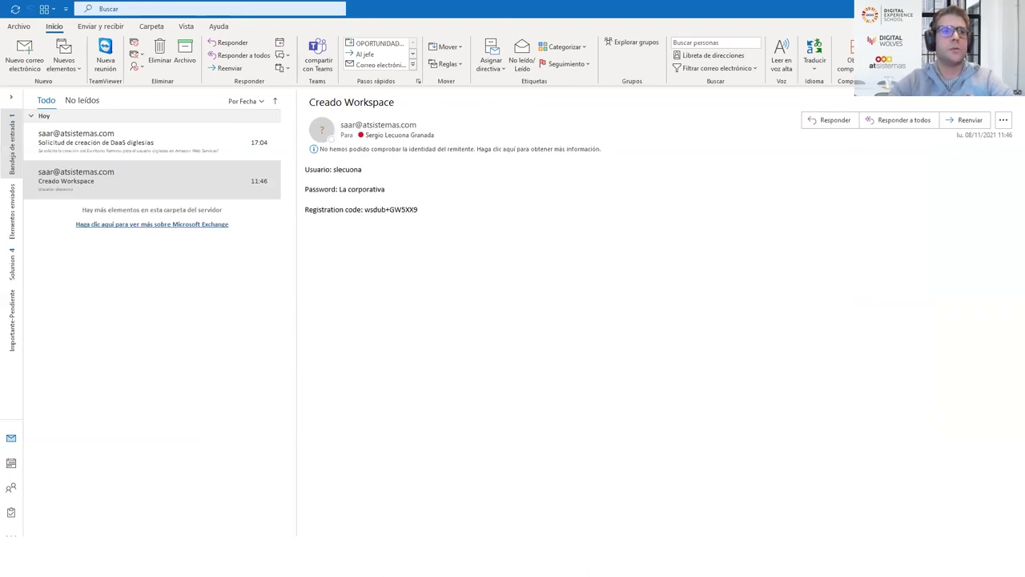
Check the user's desktops in the AWS WorkSpaces and Azure lists, ending on the Jira ATWDAAS board
key(alt+Tab)
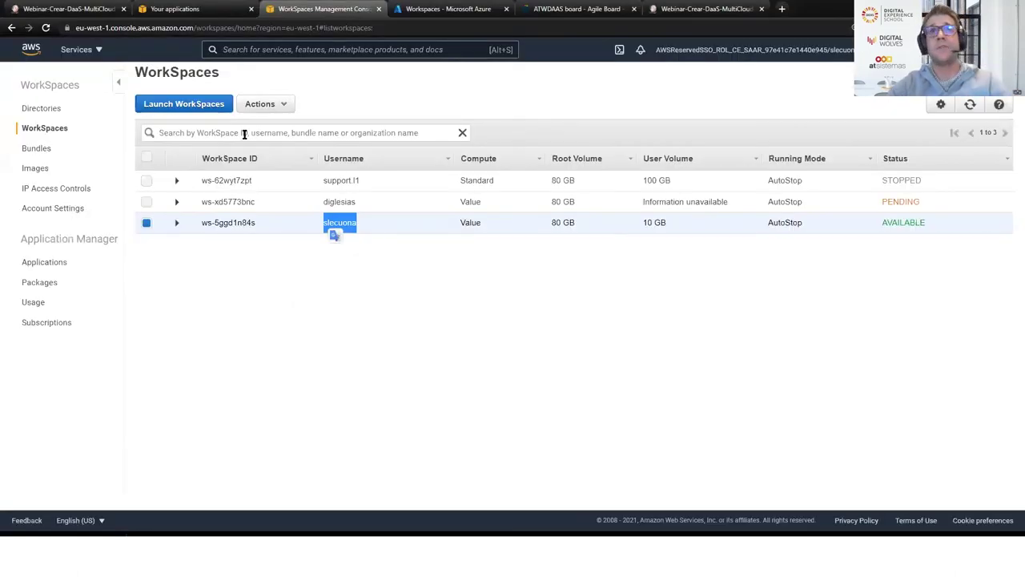
click(449, 8)
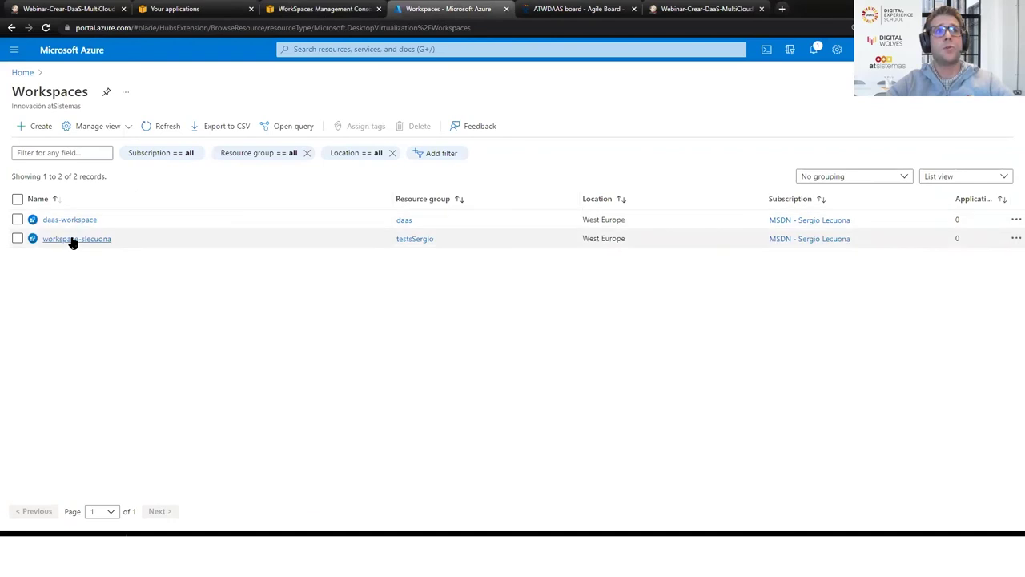
drag(118, 244, 53, 239)
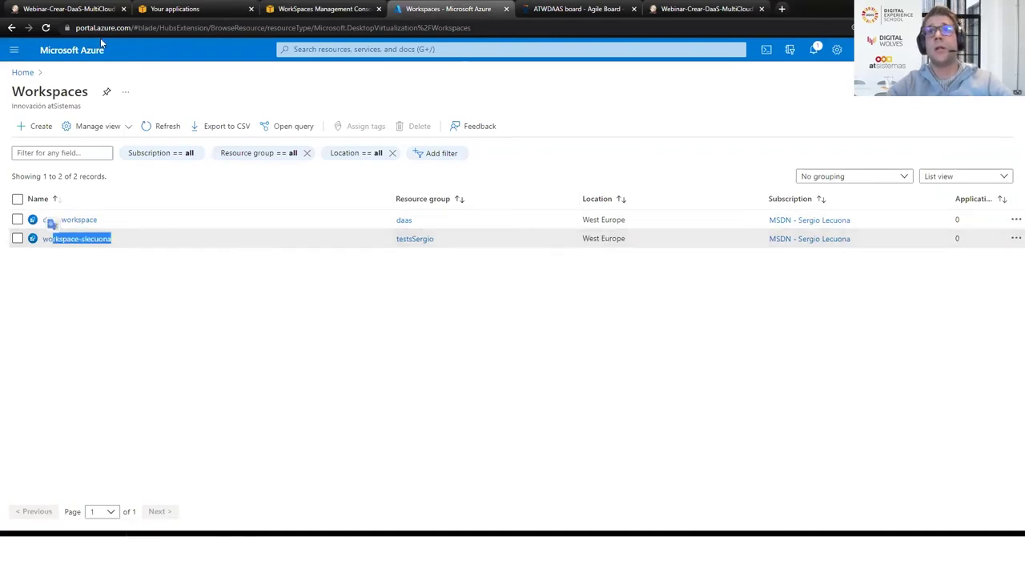
click(66, 8)
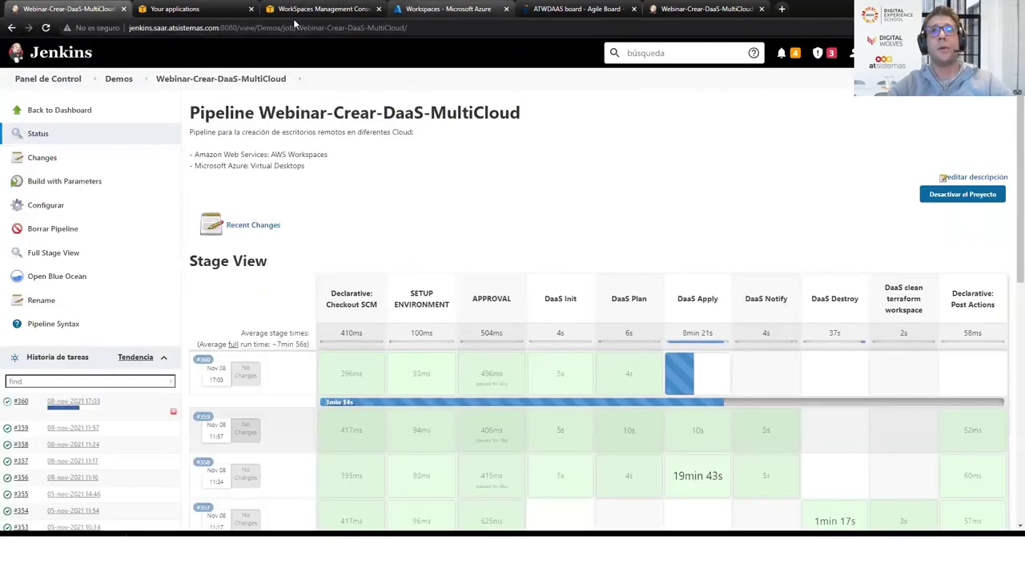
key(ctrl+Tab)
key(ctrl+Tab)
key(ctrl+Tab)
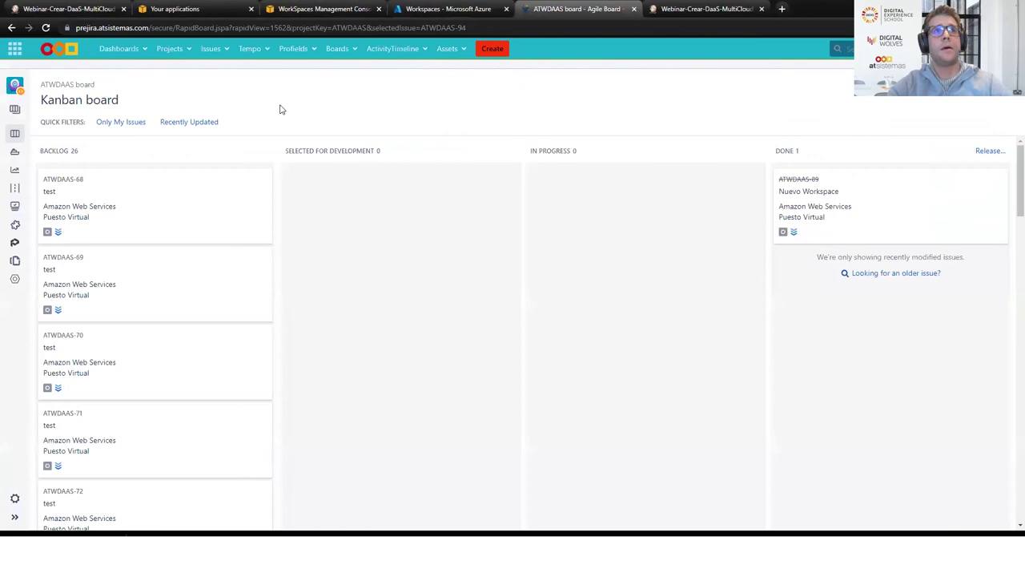
File a 'destruir vd' request for the user: Puesto Virtual, Microsoft Azure, Destruir, user as recipient
click(492, 49)
click(413, 276)
click(404, 298)
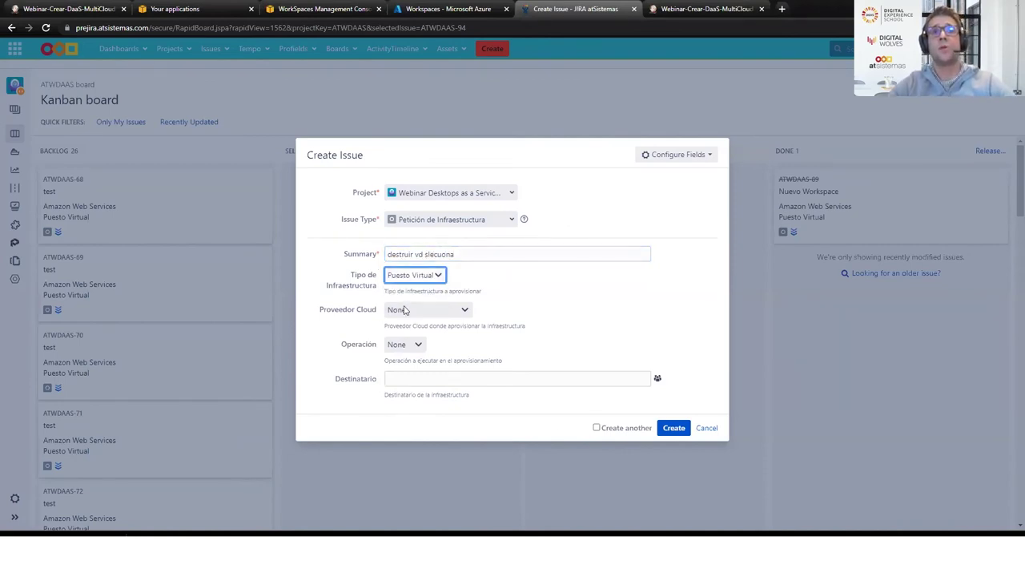
click(404, 311)
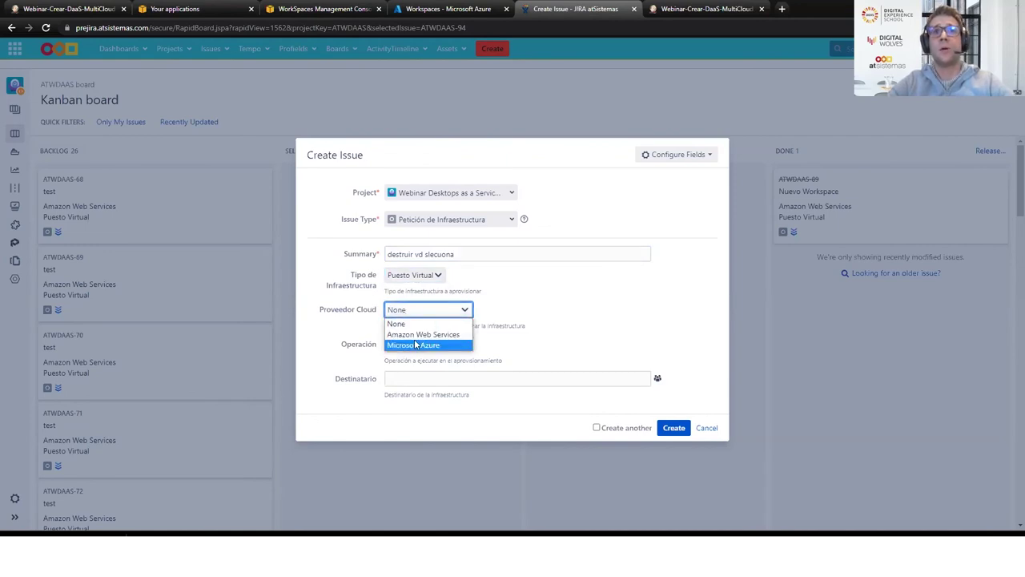
click(415, 345)
click(415, 346)
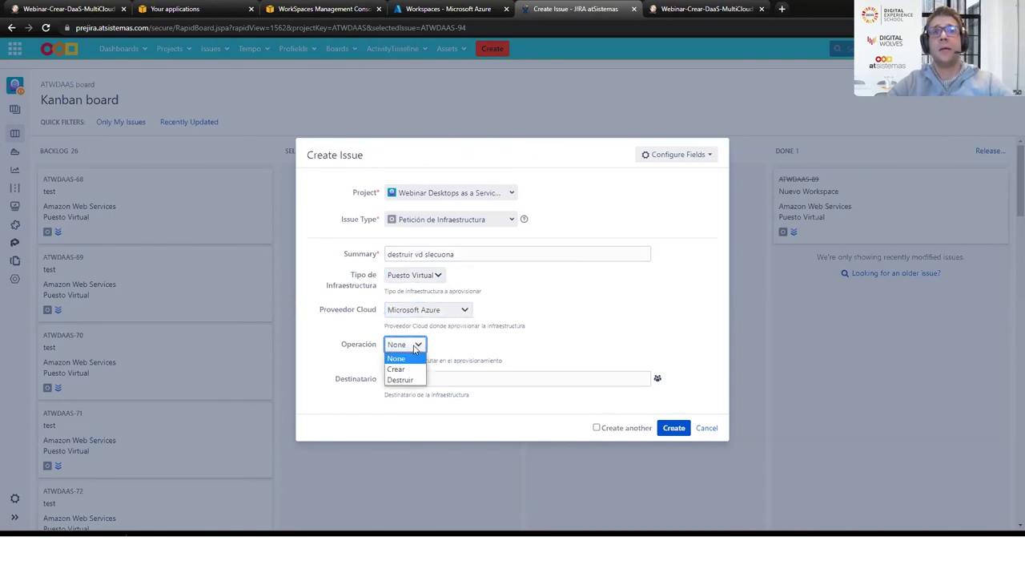
click(405, 379)
click(452, 374)
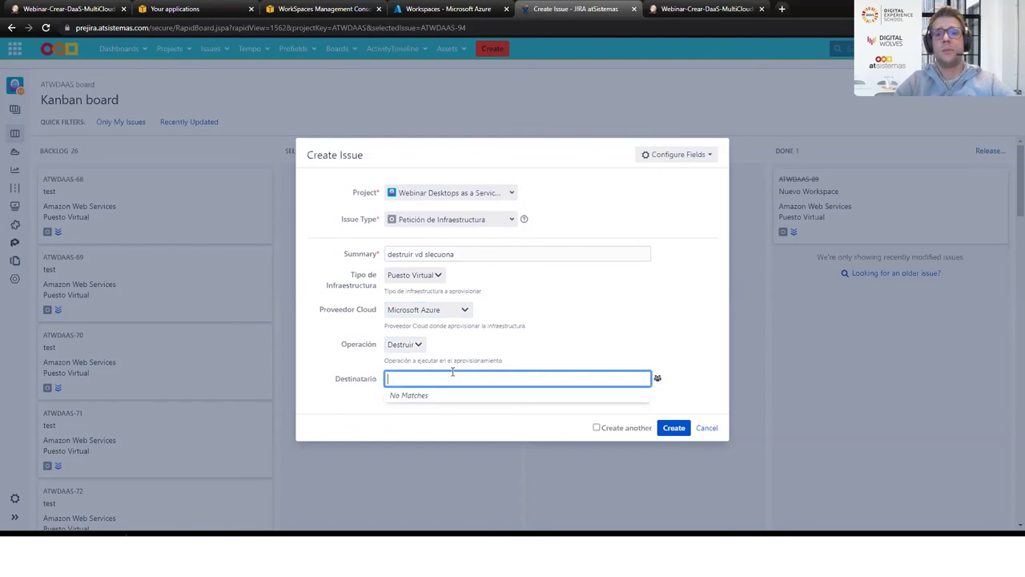
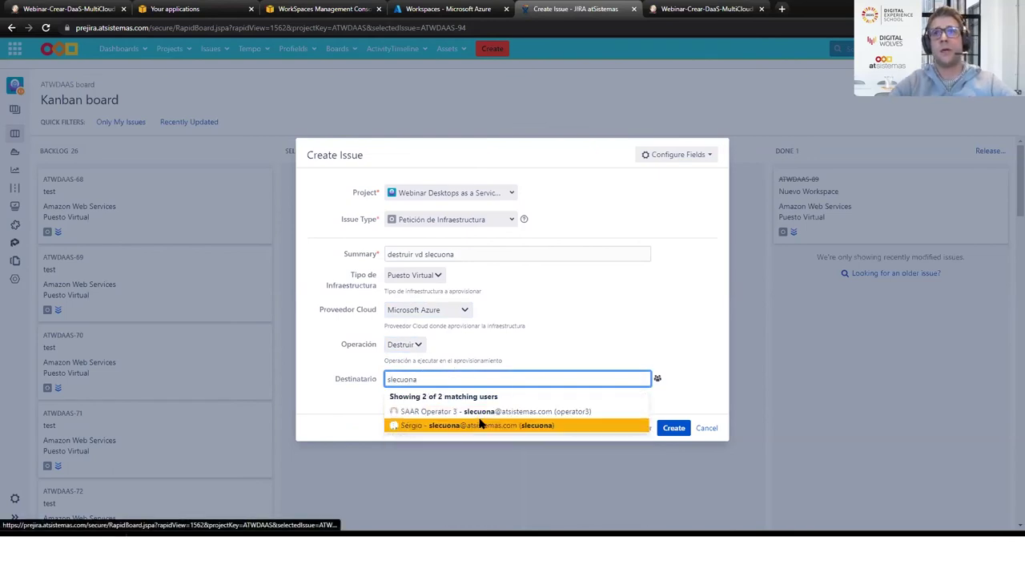
click(480, 425)
click(674, 428)
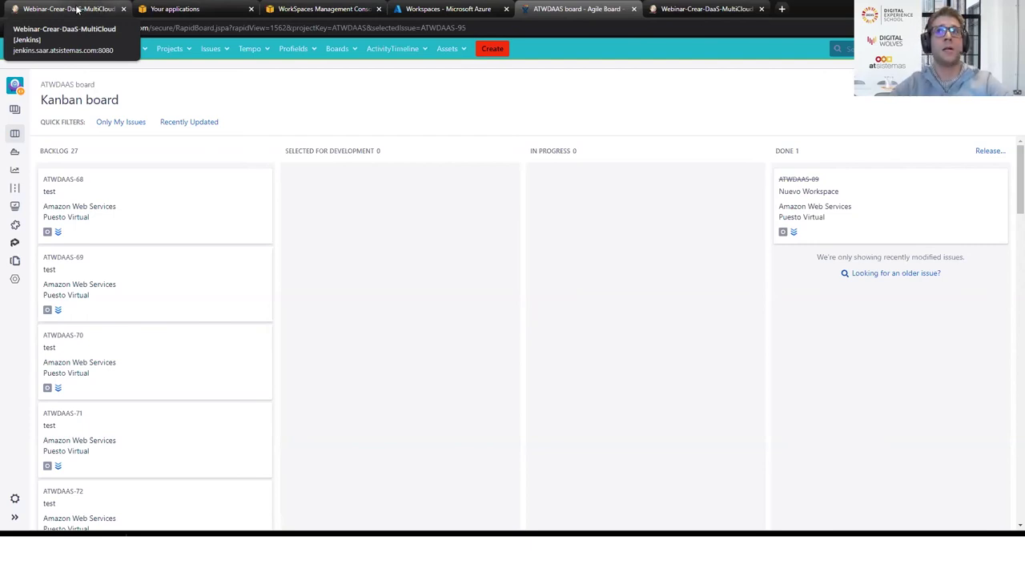
Check that Jenkins build #361 is paused at its APPROVAL stage, then return to the inbox
click(78, 10)
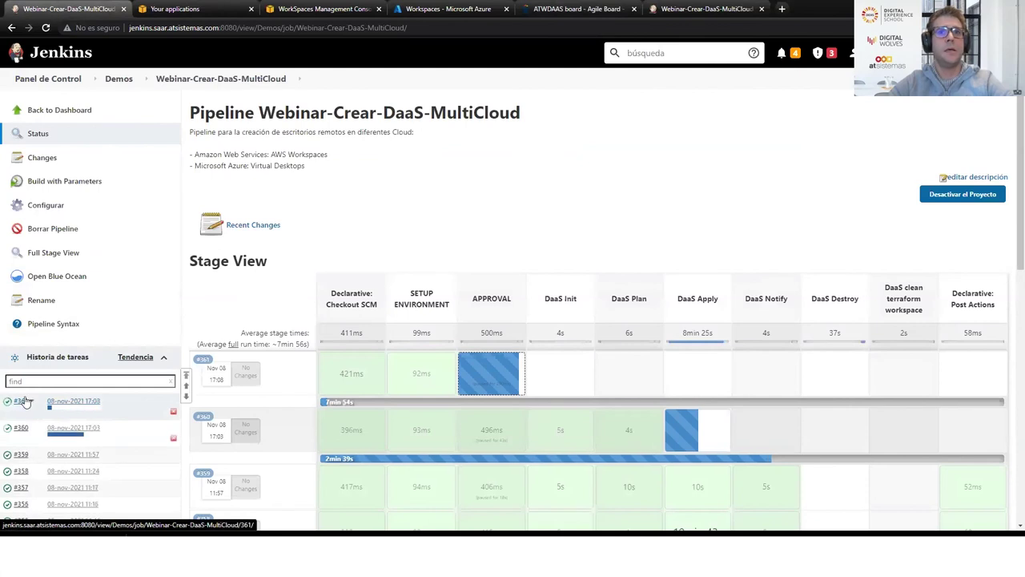
mouse_move(482, 394)
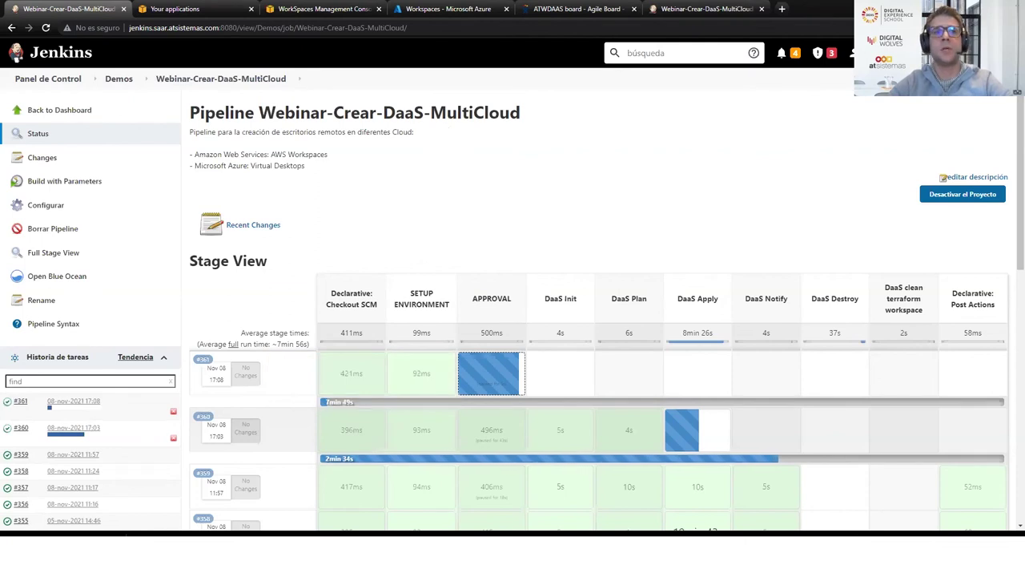
key(alt+Tab)
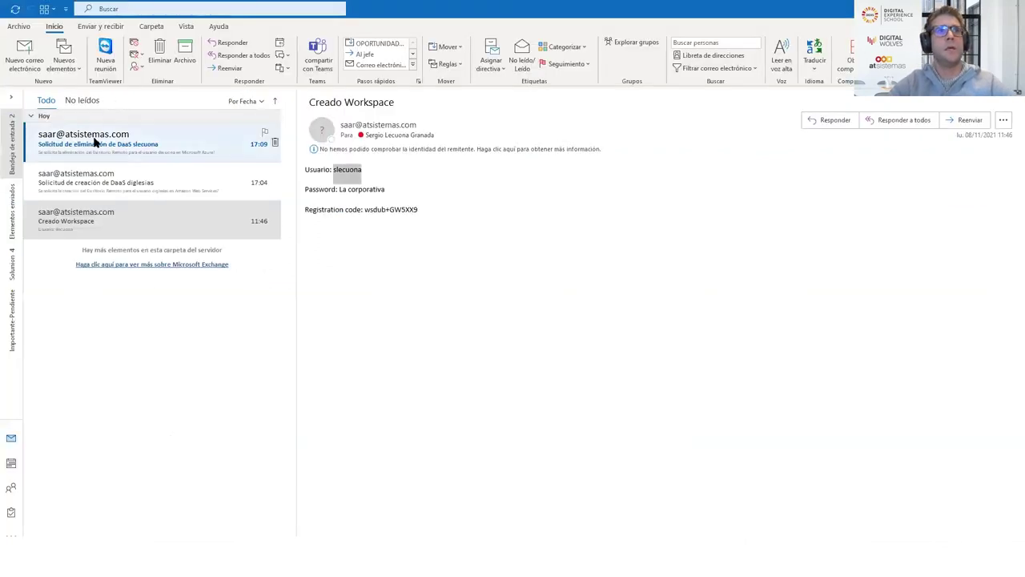
Read the 'Solicitud de eliminación de DaaS' email and follow its Webinar-Crear-DaaS-MultiCloud [361] approval link
click(95, 138)
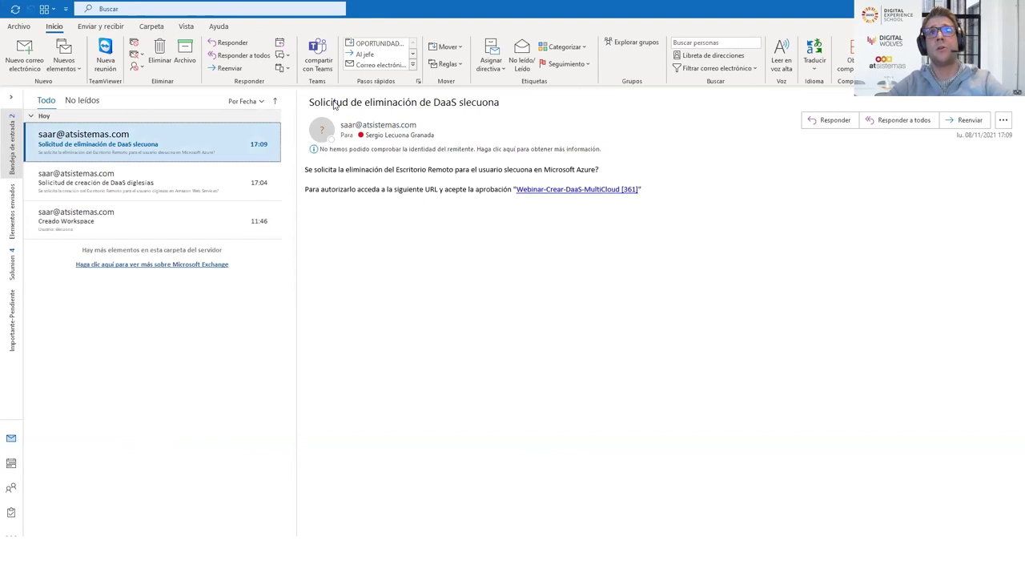
drag(330, 103, 377, 103)
double_click(472, 103)
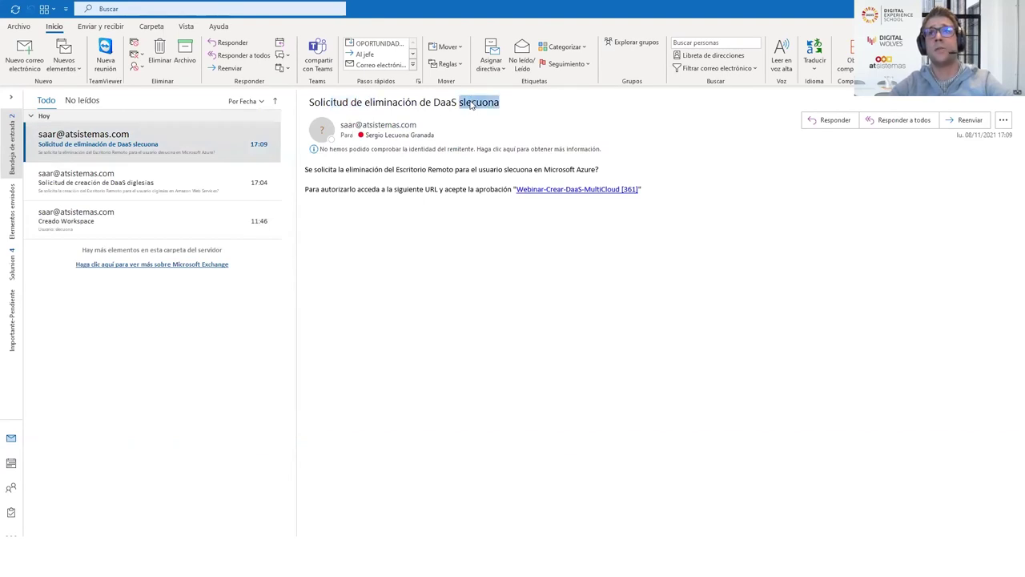
drag(544, 173, 597, 162)
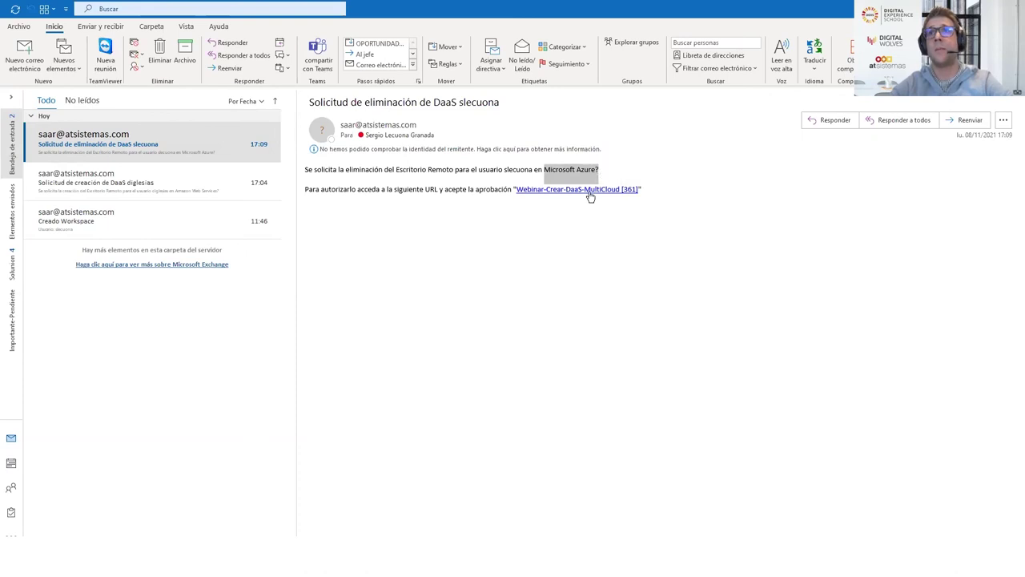
click(588, 192)
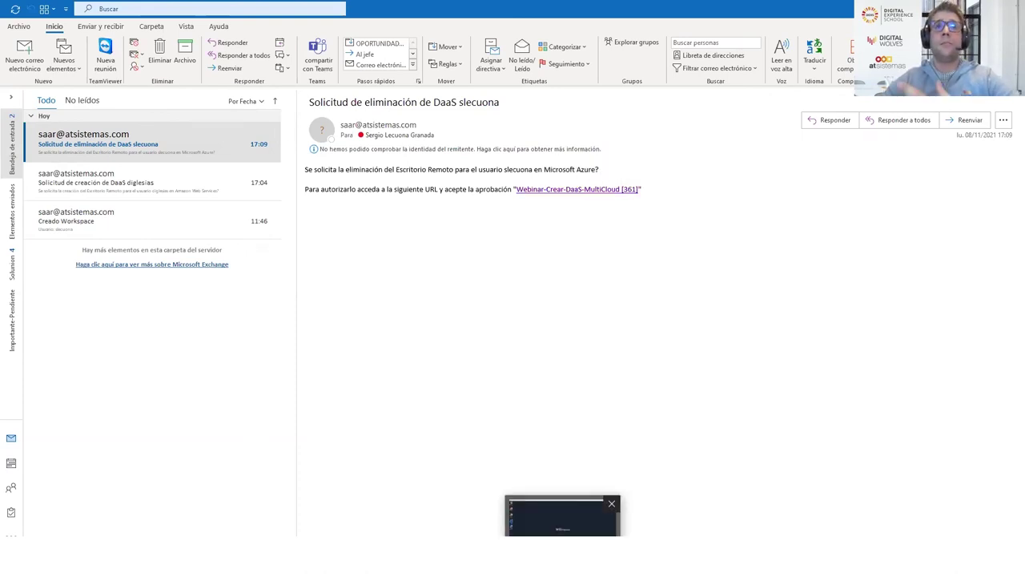